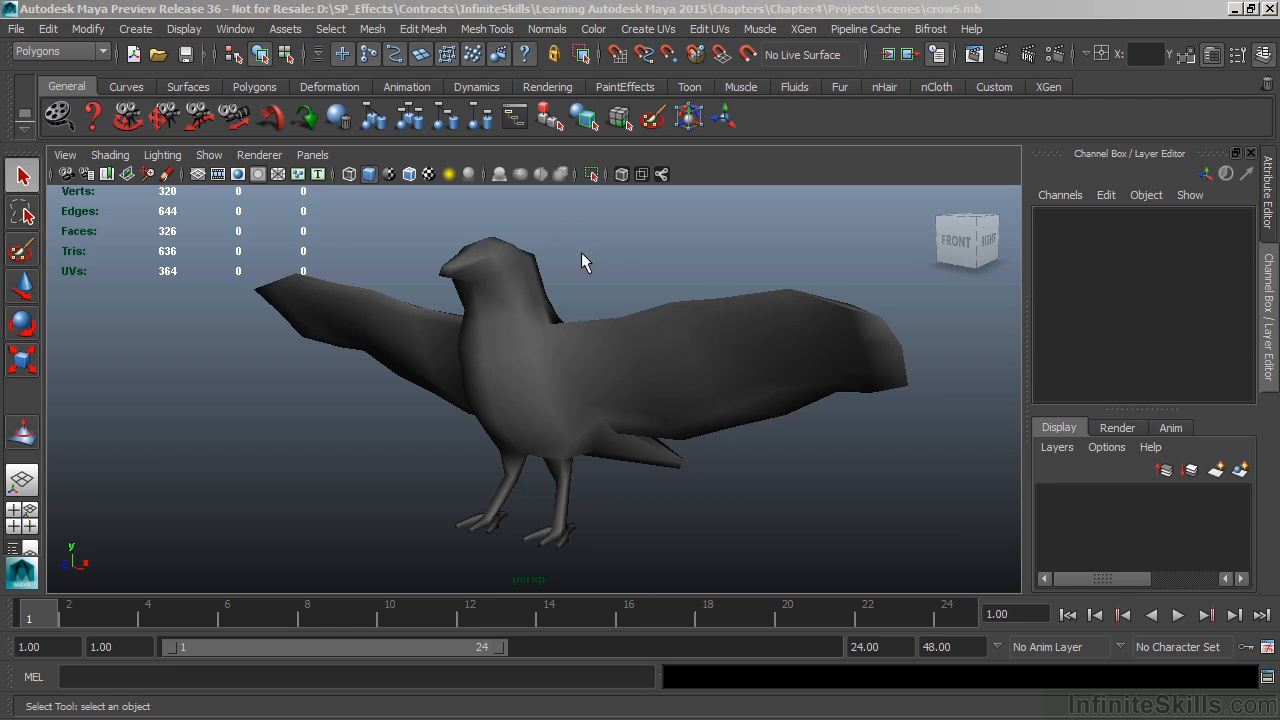
Activate the Sculpt Geometry Tool on the crow mesh with its tool settings open.
{"action": "left_click", "coordinate": [492, 308]}
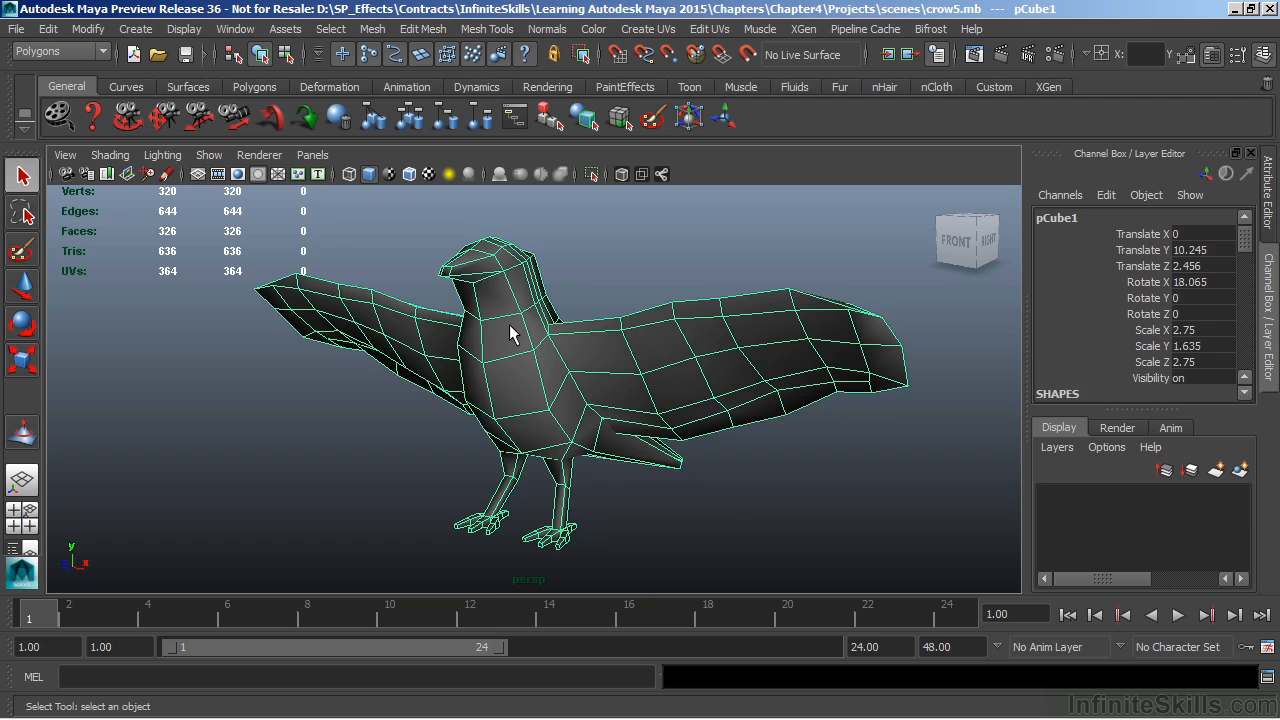
{"action": "left_click", "coordinate": [484, 30]}
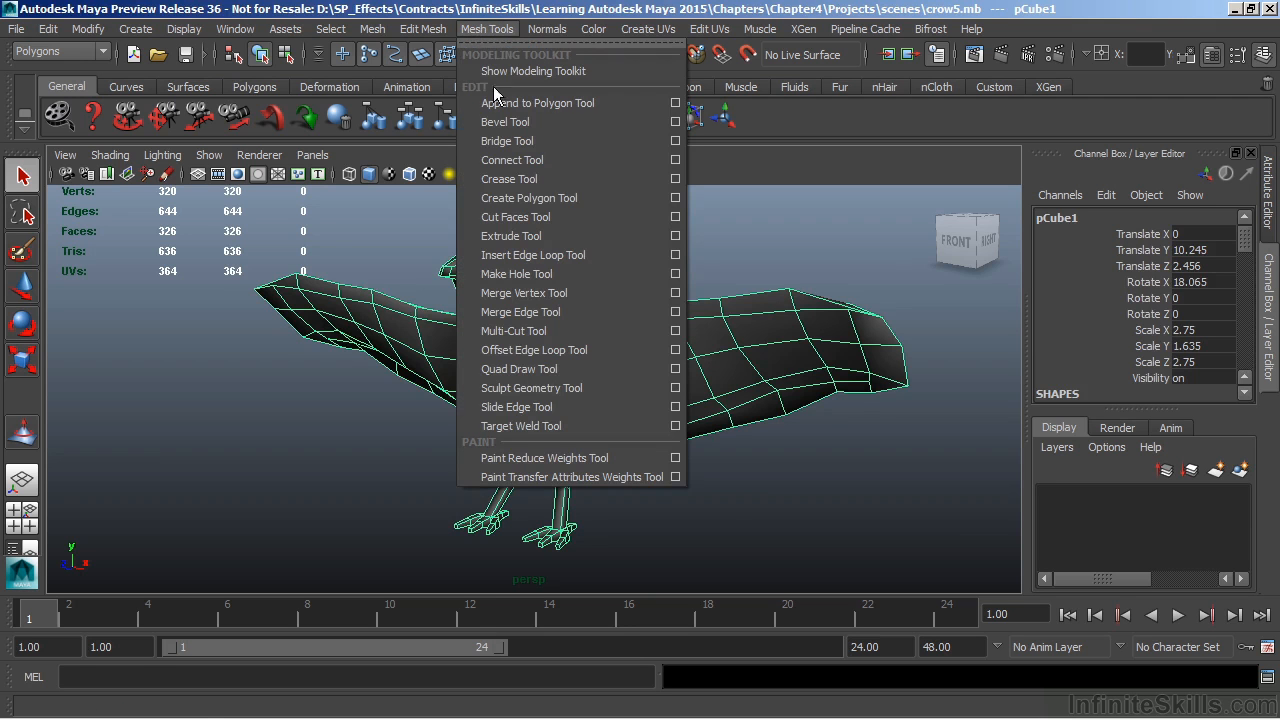
{"action": "left_click", "coordinate": [675, 393]}
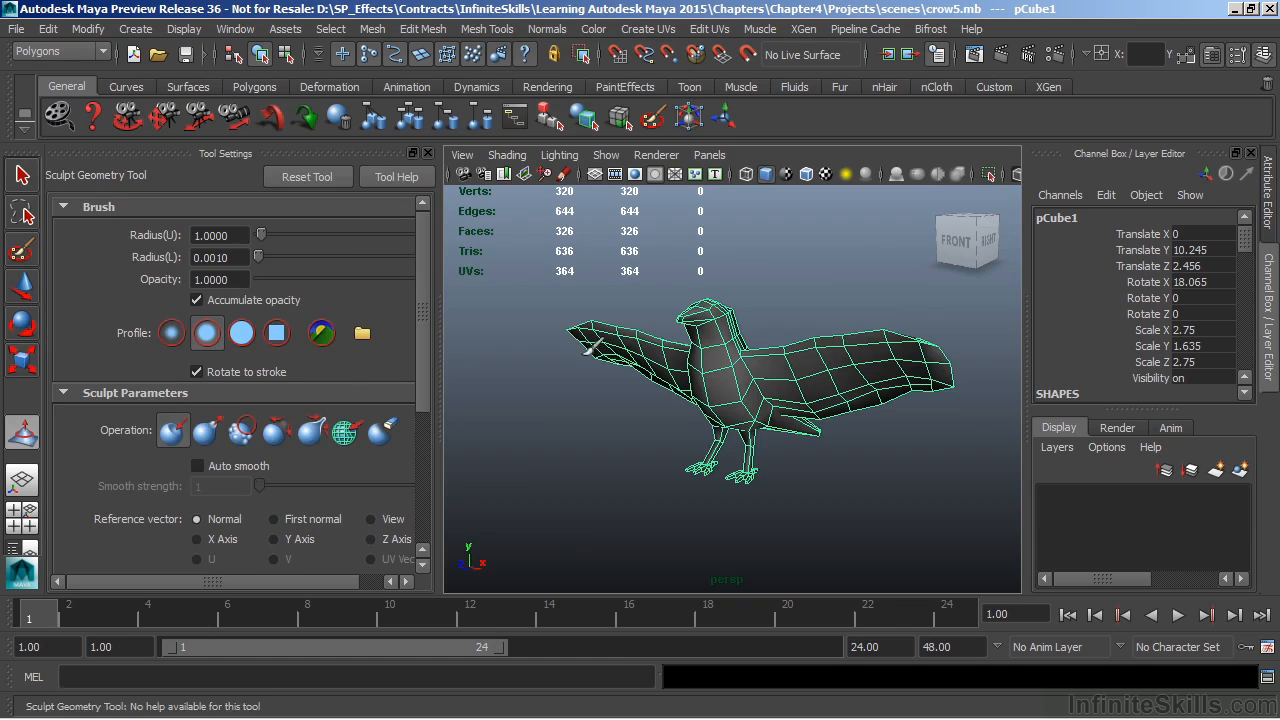
{"action": "right_click_drag", "start_coordinate": [630, 382], "coordinate": [768, 385], "text": "alt"}
{"action": "left_click_drag", "start_coordinate": [776, 355], "coordinate": [760, 384], "text": "alt"}
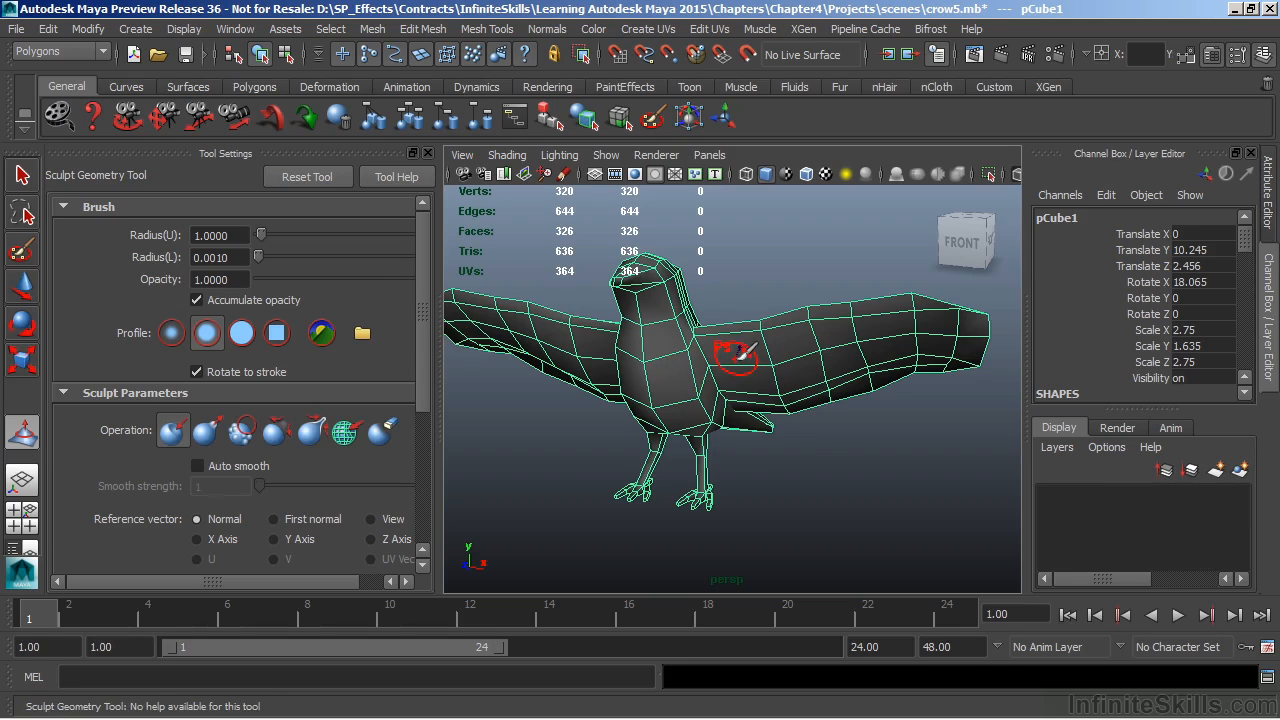
Enlarge the sculpt brush's upper radius to about 2.05.
{"action": "mouse_move", "coordinate": [762, 355]}
{"action": "left_mouse_down"}
{"action": "mouse_move", "coordinate": [815, 352]}
{"action": "mouse_move", "coordinate": [735, 372]}
{"action": "mouse_move", "coordinate": [792, 368]}
{"action": "mouse_move", "coordinate": [758, 376]}
{"action": "left_mouse_up"}
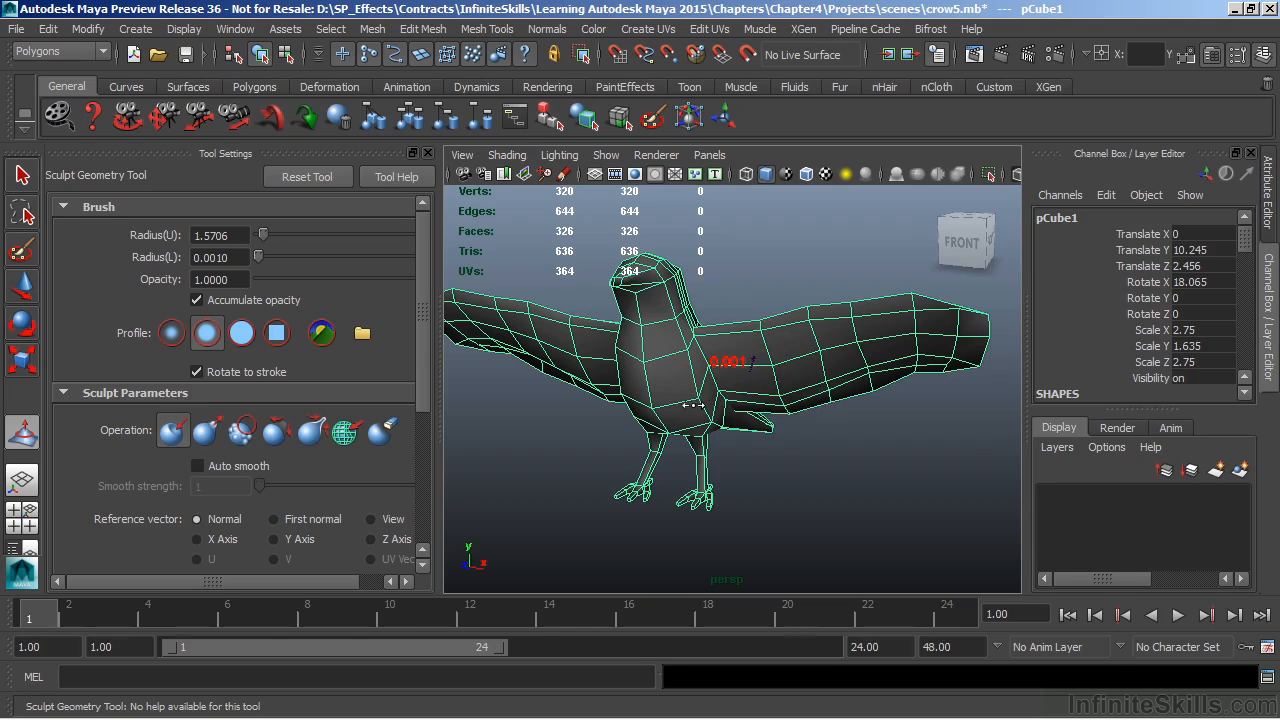
{"action": "mouse_move", "coordinate": [700, 408]}
{"action": "left_mouse_down"}
{"action": "mouse_move", "coordinate": [785, 395]}
{"action": "mouse_move", "coordinate": [770, 398]}
{"action": "left_mouse_up"}
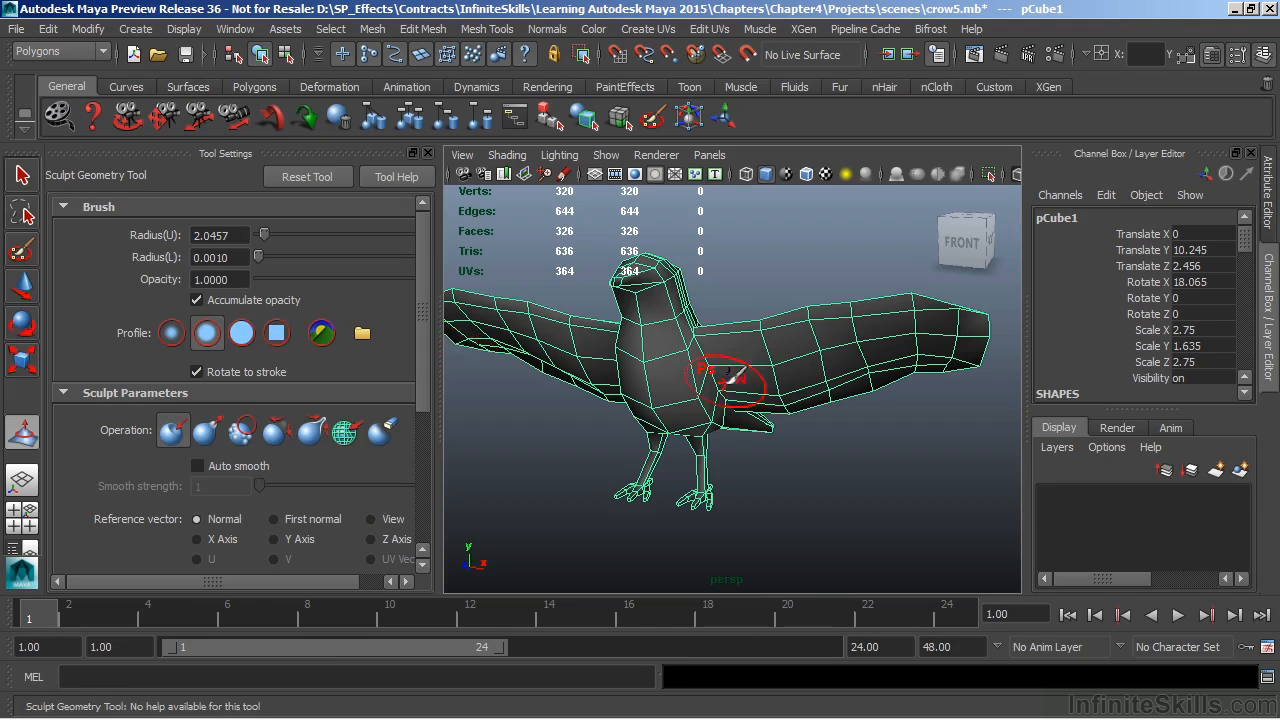
{"action": "left_click_drag", "start_coordinate": [717, 410], "coordinate": [687, 404], "text": "alt"}
{"action": "right_click_drag", "start_coordinate": [650, 392], "coordinate": [737, 405], "text": "alt"}
{"action": "left_click_drag", "start_coordinate": [652, 402], "coordinate": [701, 400], "text": "alt"}
{"action": "mouse_move", "coordinate": [771, 366]}
{"action": "left_mouse_down", "text": "alt"}
{"action": "mouse_move", "coordinate": [751, 357]}
{"action": "mouse_move", "coordinate": [751, 309]}
{"action": "left_mouse_up", "text": "alt"}
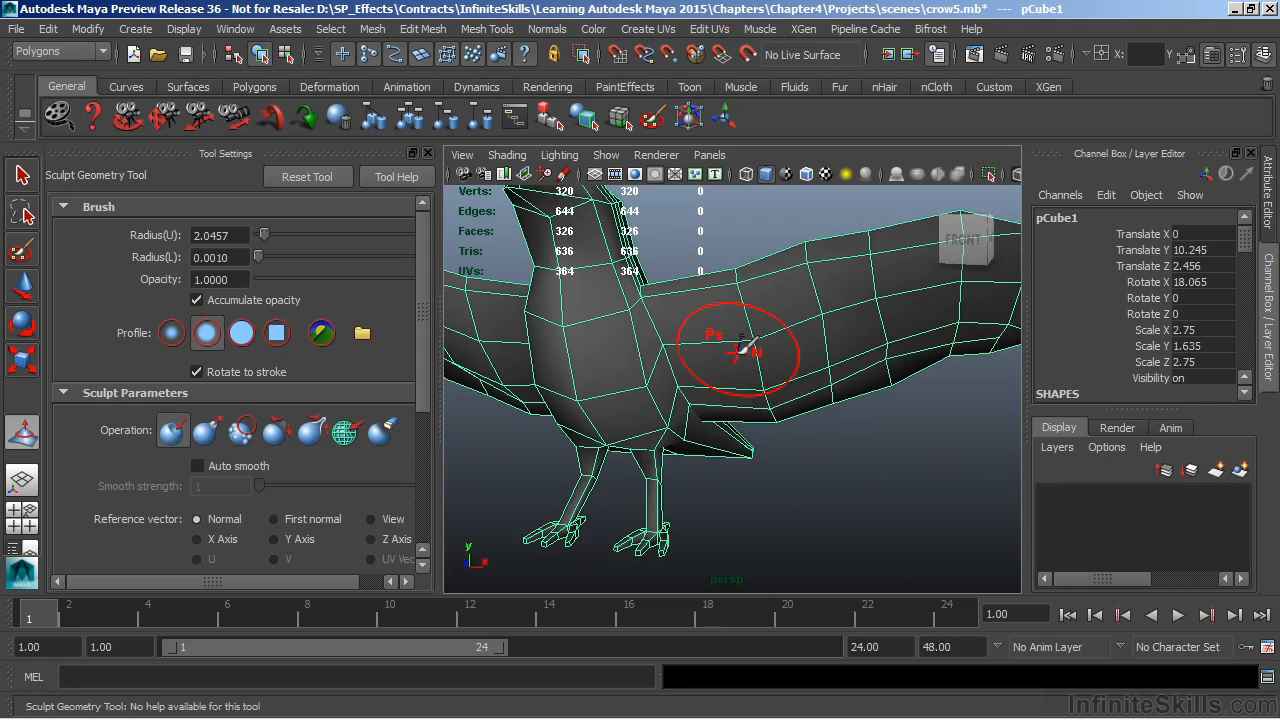
{"action": "key", "text": "f"}
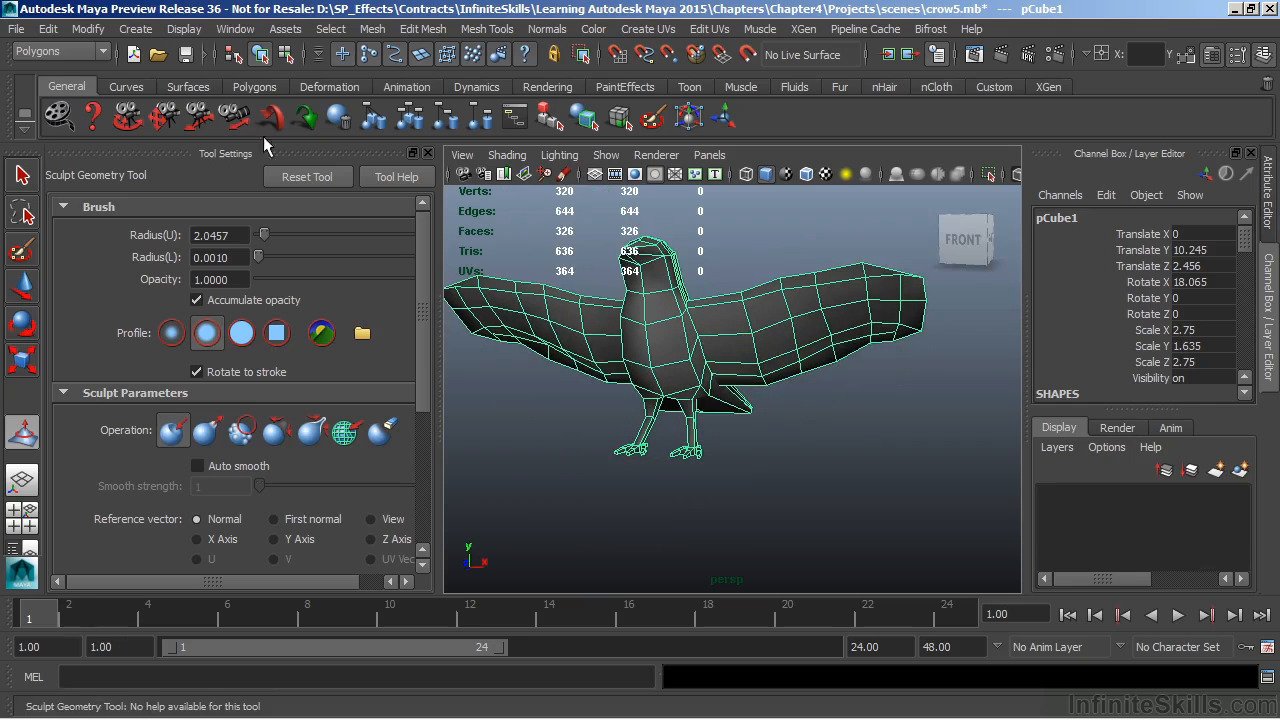
Create a polygon plane primitive with the default settings.
{"action": "left_click", "coordinate": [135, 28]}
{"action": "mouse_move", "coordinate": [182, 77]}
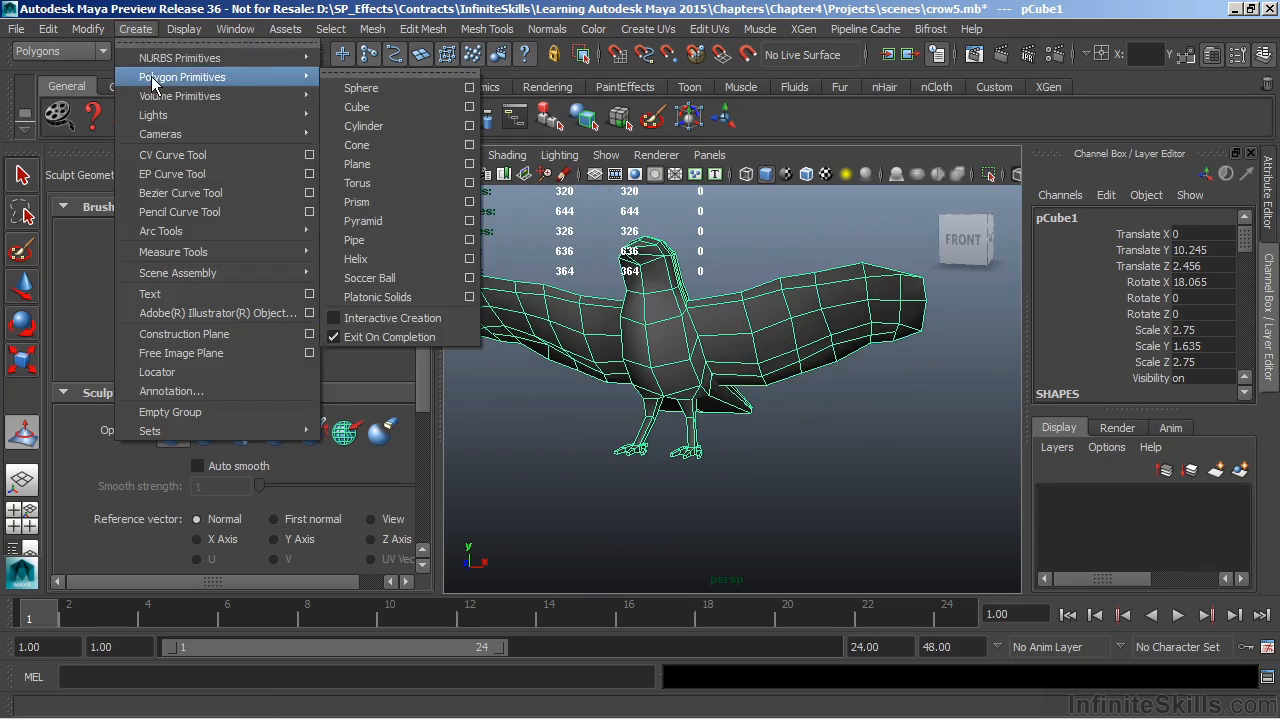
{"action": "left_click", "coordinate": [380, 164]}
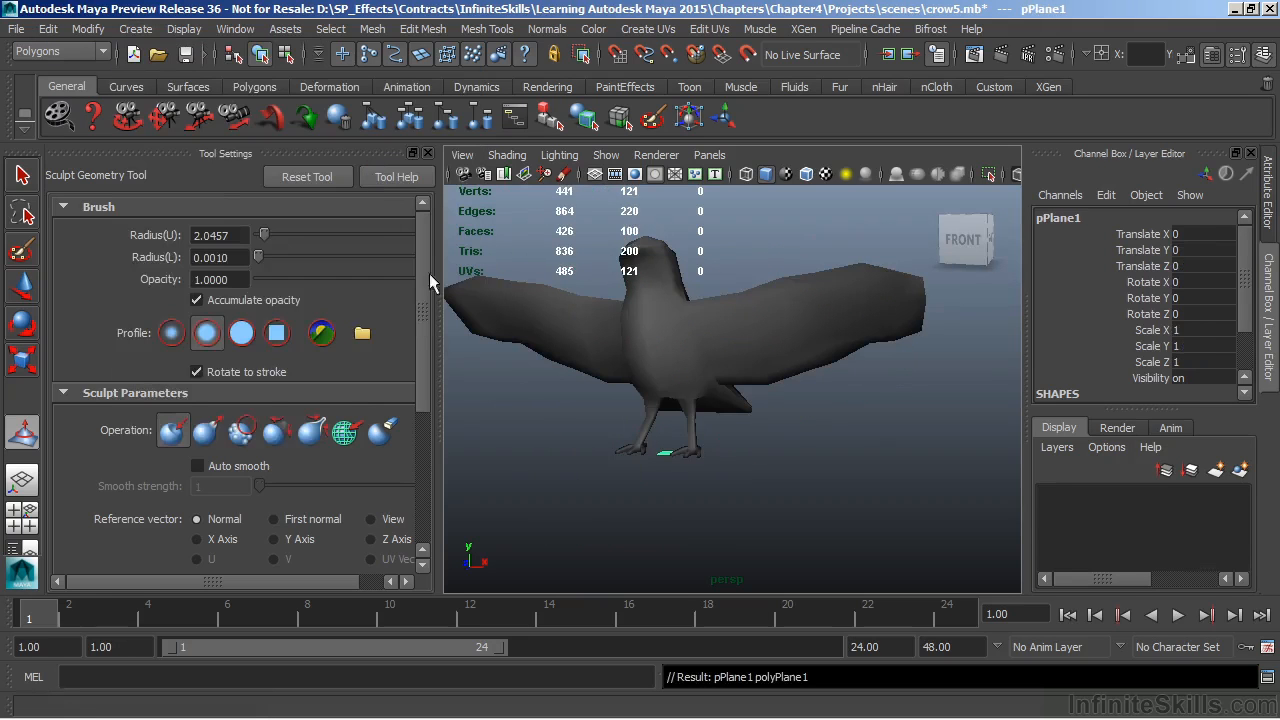
Put the crow mesh in a new display layer and hide that layer.
{"action": "key", "text": "q"}
{"action": "left_click", "coordinate": [703, 360]}
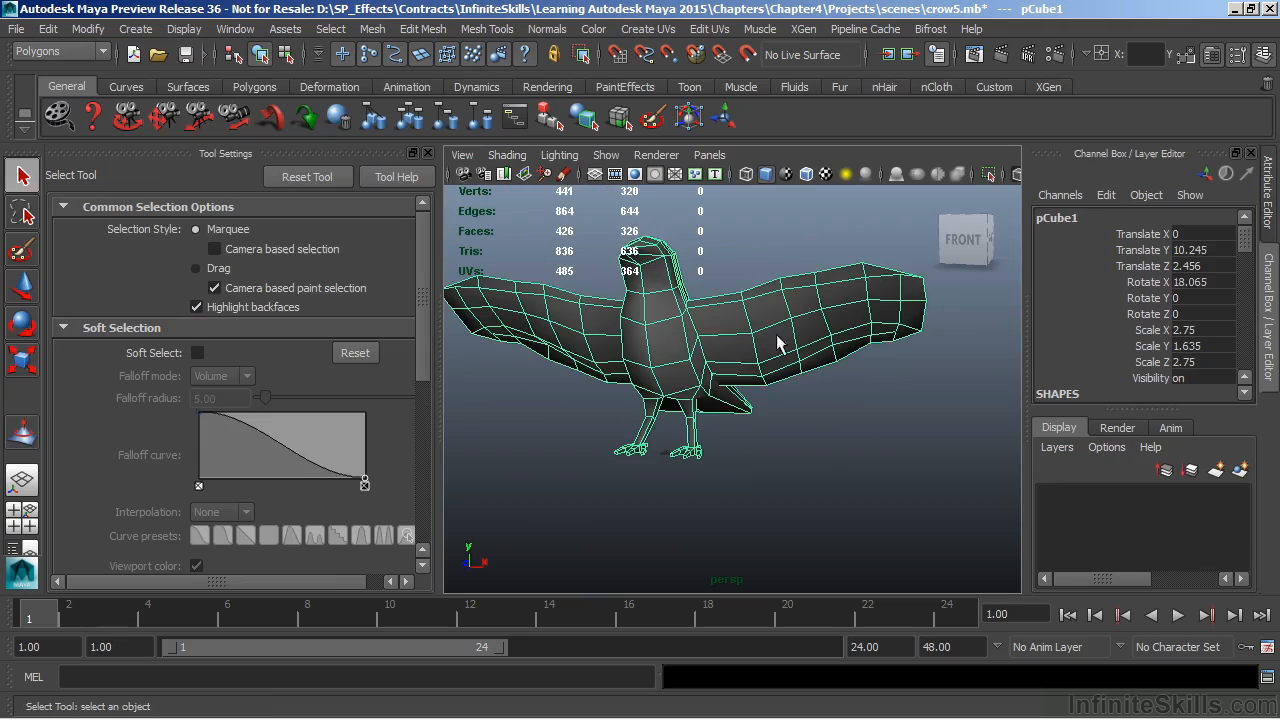
{"action": "left_click", "coordinate": [1240, 470]}
{"action": "left_click", "coordinate": [1050, 496]}
Scale the new plane uniformly to about 20.46 on all three axes.
{"action": "left_click_drag", "start_coordinate": [626, 434], "coordinate": [763, 420]}
{"action": "key", "text": "r"}
{"action": "middle_click_drag", "start_coordinate": [763, 420], "coordinate": [780, 363], "text": "alt"}
{"action": "left_click_drag", "start_coordinate": [780, 363], "coordinate": [814, 334], "text": "alt"}
{"action": "left_click", "coordinate": [848, 290]}
{"action": "left_click", "coordinate": [737, 425]}
Activate the Sculpt Geometry Tool on the plane and bring its full sculpt parameters into view.
{"action": "left_click", "coordinate": [23, 434]}
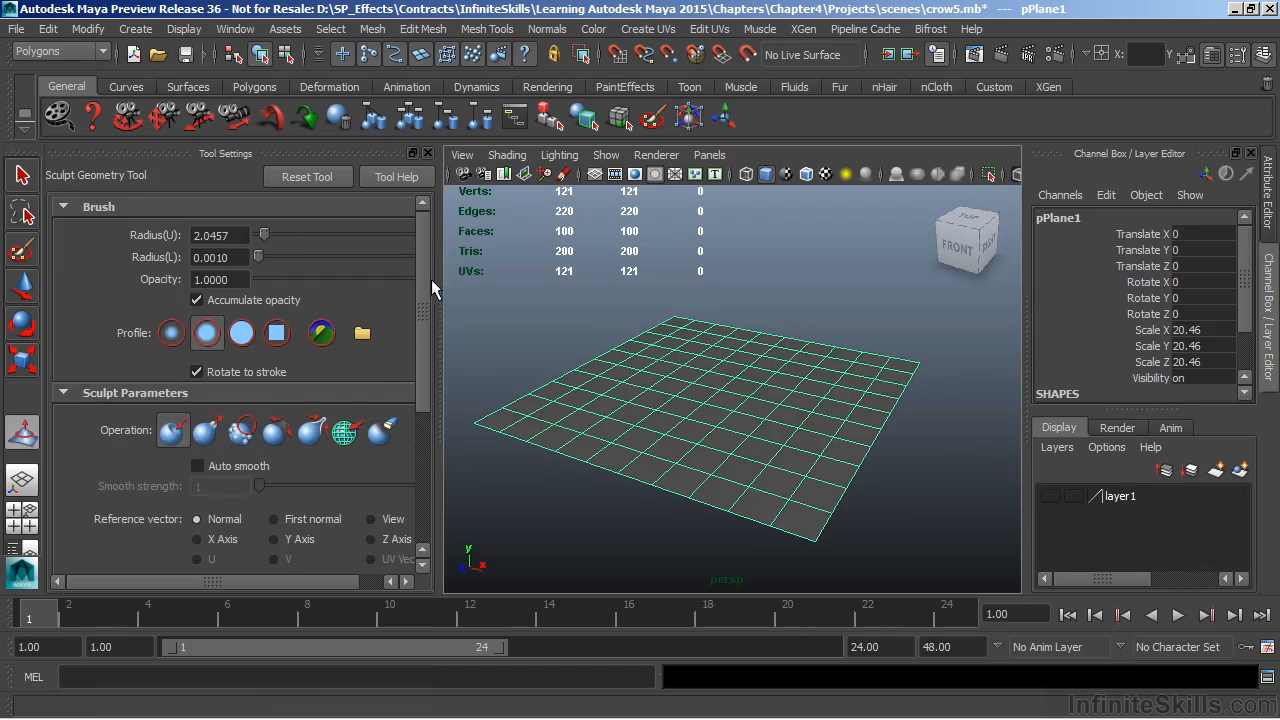
{"action": "left_click_drag", "start_coordinate": [421, 277], "coordinate": [421, 348]}
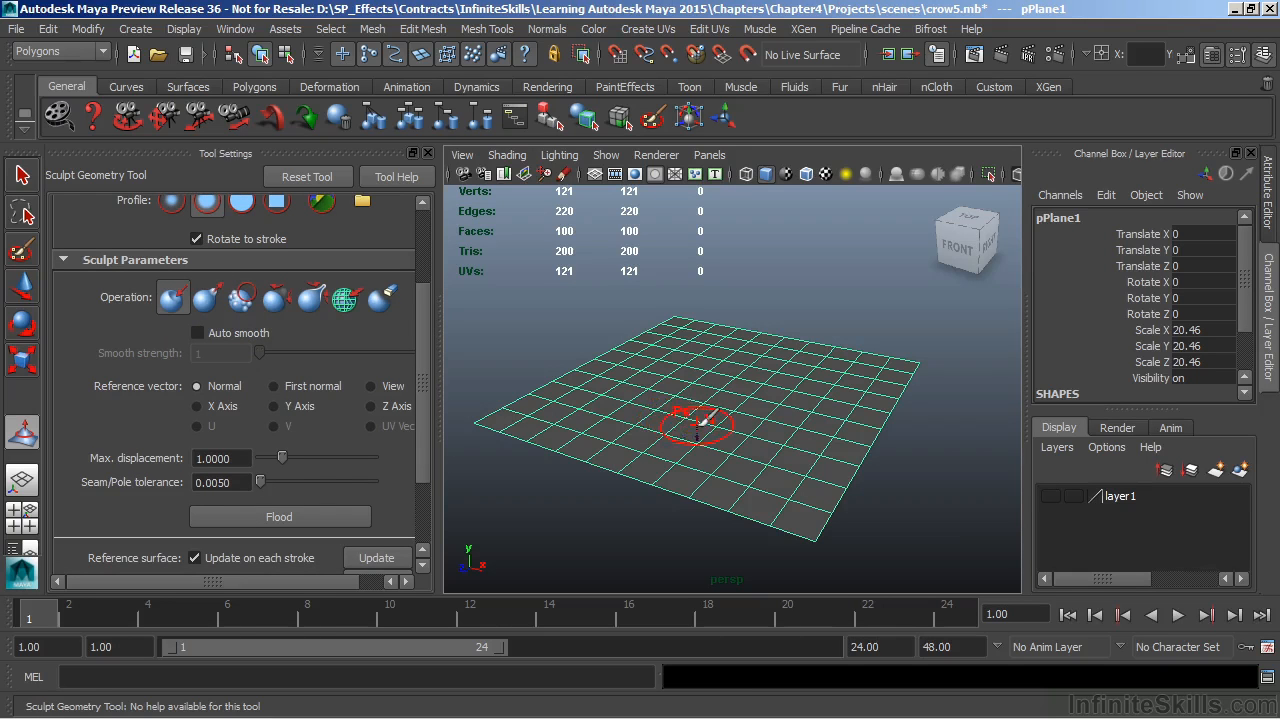
{"action": "mouse_move", "coordinate": [694, 417]}
{"action": "right_mouse_down", "text": "alt"}
{"action": "mouse_move", "coordinate": [797, 397]}
{"action": "mouse_move", "coordinate": [1000, 391]}
{"action": "right_mouse_up", "text": "alt"}
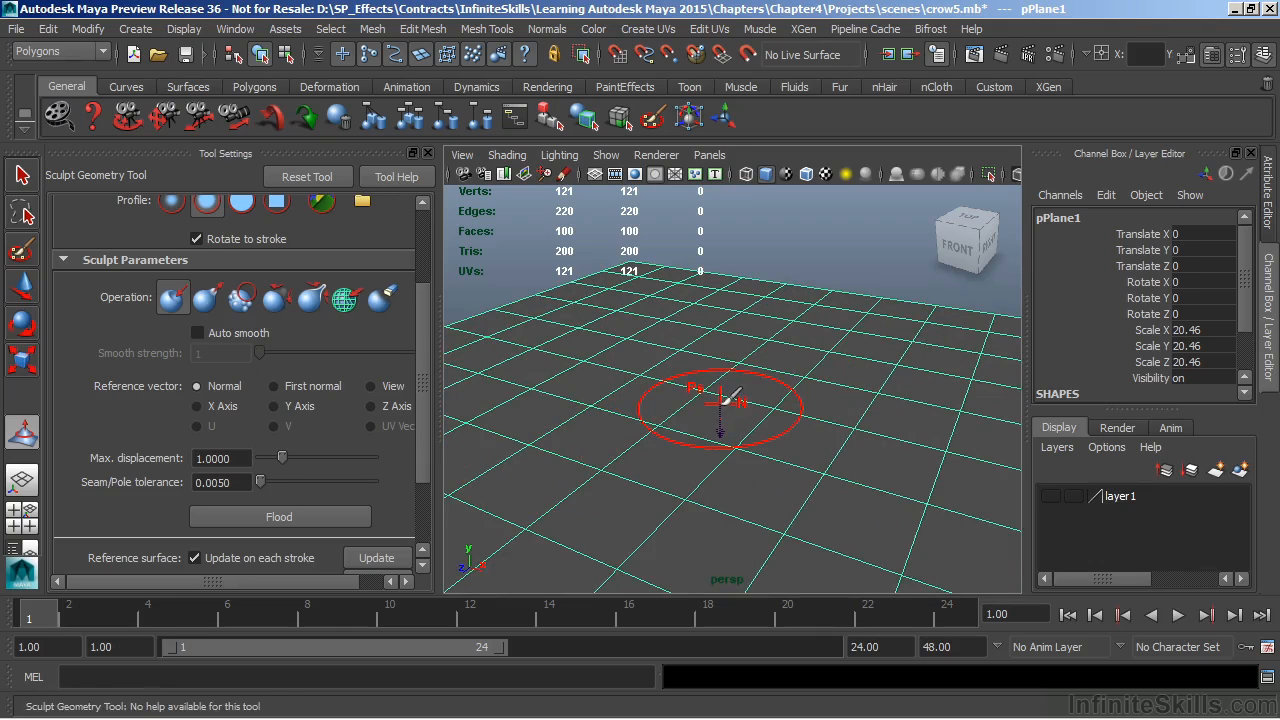
Change the sculpt operation to Pull.
{"action": "left_click", "coordinate": [208, 308]}
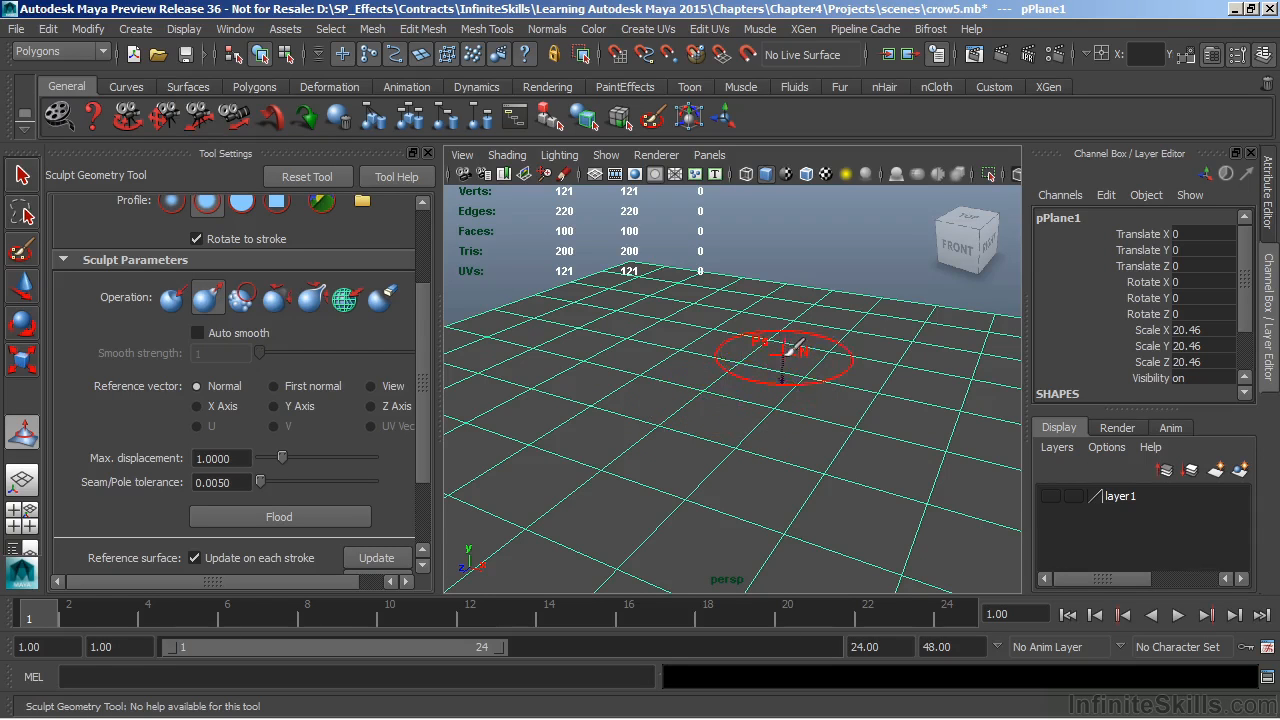
{"action": "key", "text": "alt"}
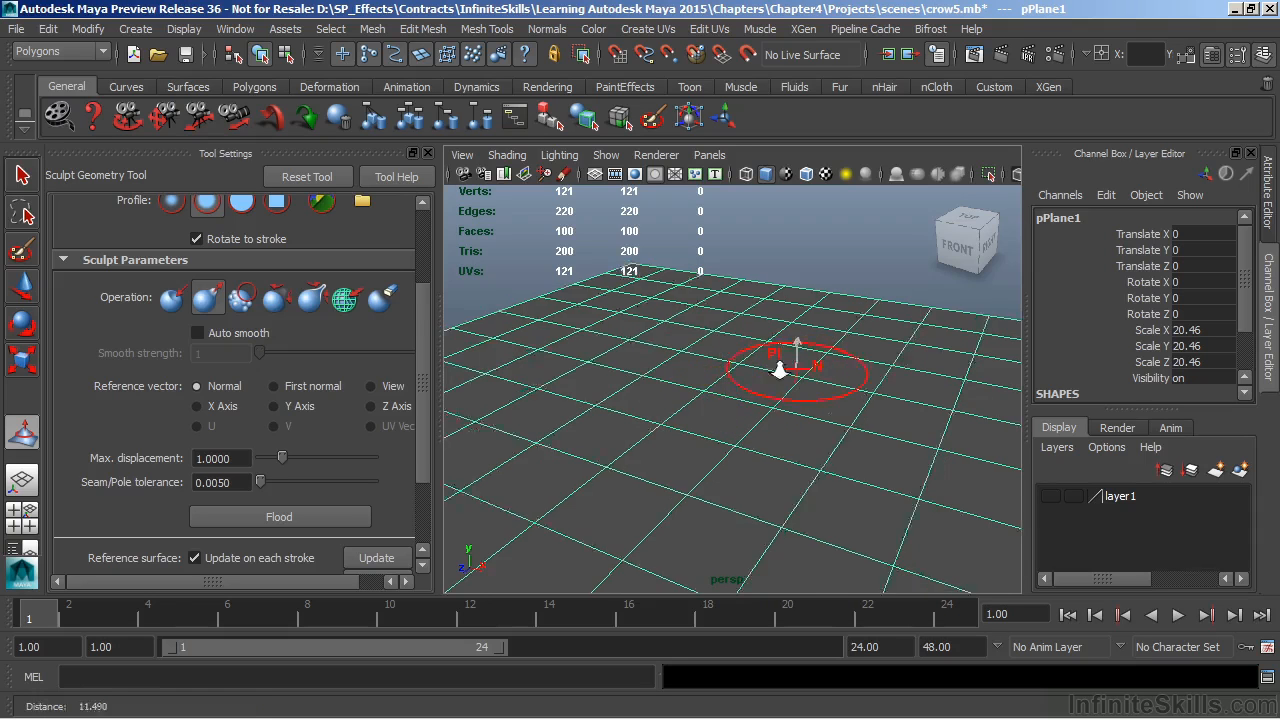
{"action": "scroll", "coordinate": [417, 354], "scroll_direction": "up", "scroll_amount": 3}
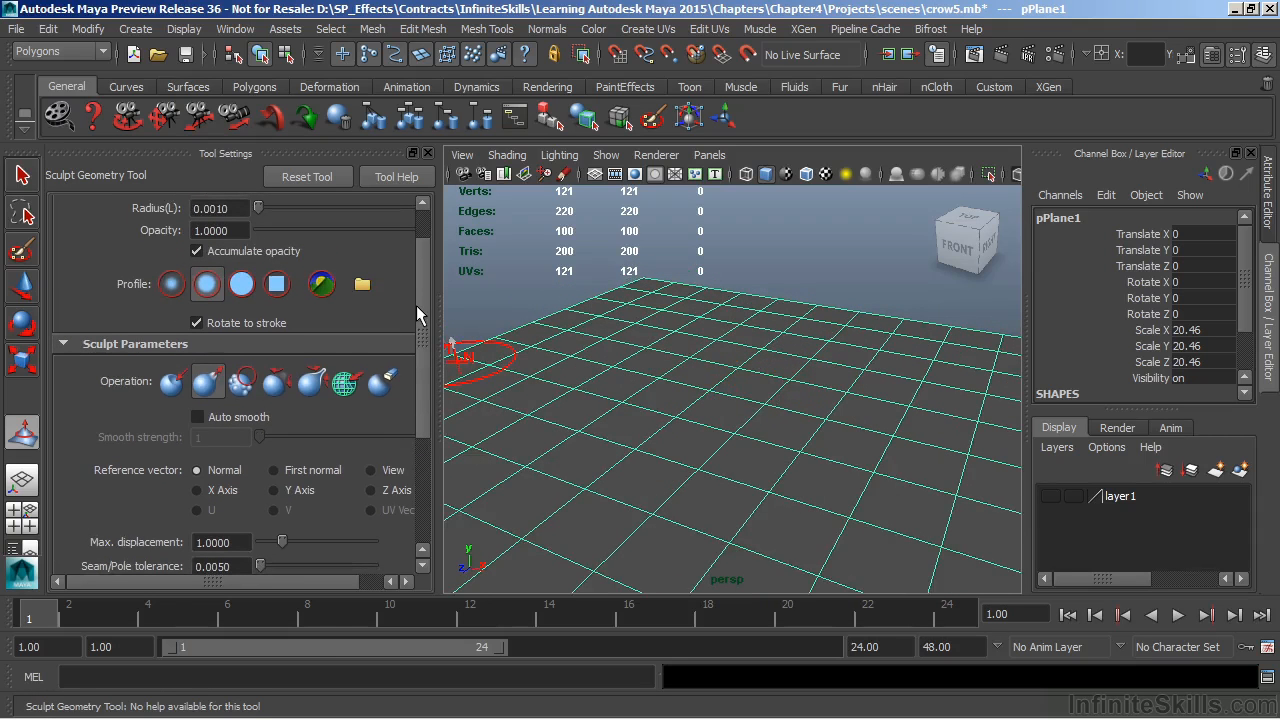
{"action": "right_click_drag", "start_coordinate": [816, 357], "coordinate": [777, 354], "text": "alt"}
{"action": "middle_click_drag", "start_coordinate": [777, 354], "coordinate": [773, 337], "text": "alt"}
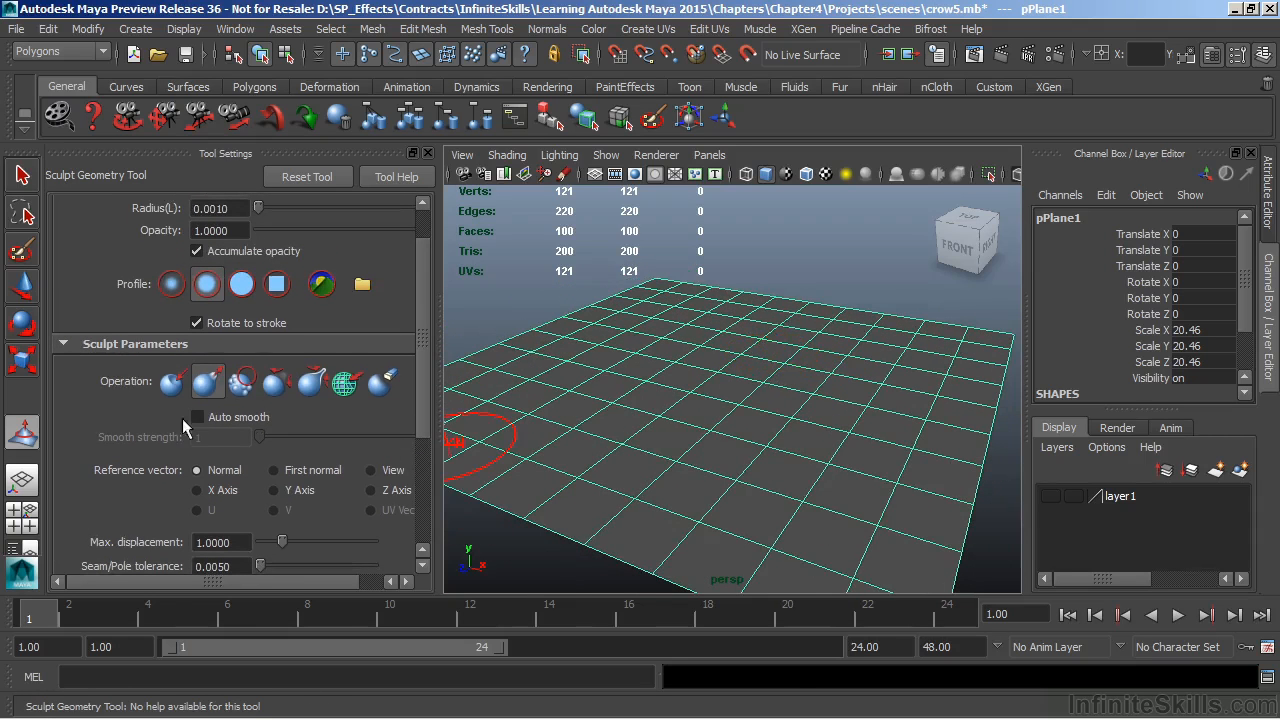
Set the sculpt operation to Push and brush a groove across the middle of the plane.
{"action": "left_click", "coordinate": [172, 381]}
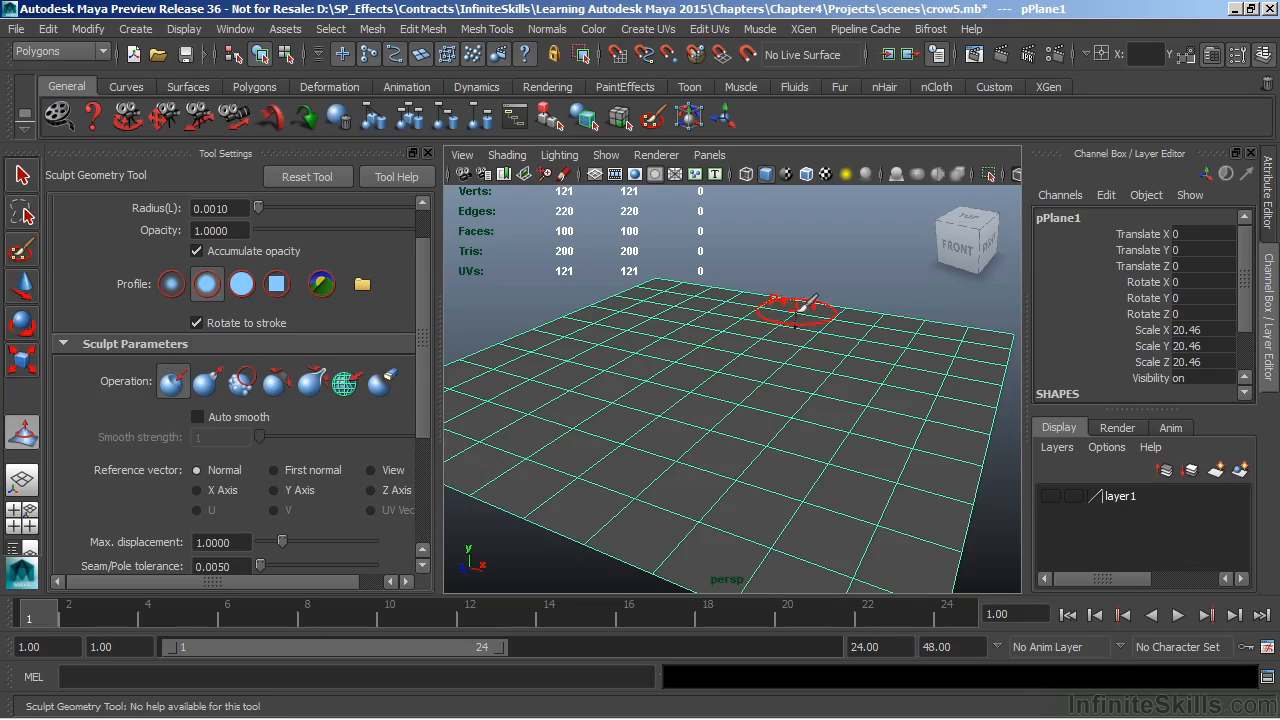
{"action": "left_click_drag", "start_coordinate": [797, 306], "coordinate": [616, 468]}
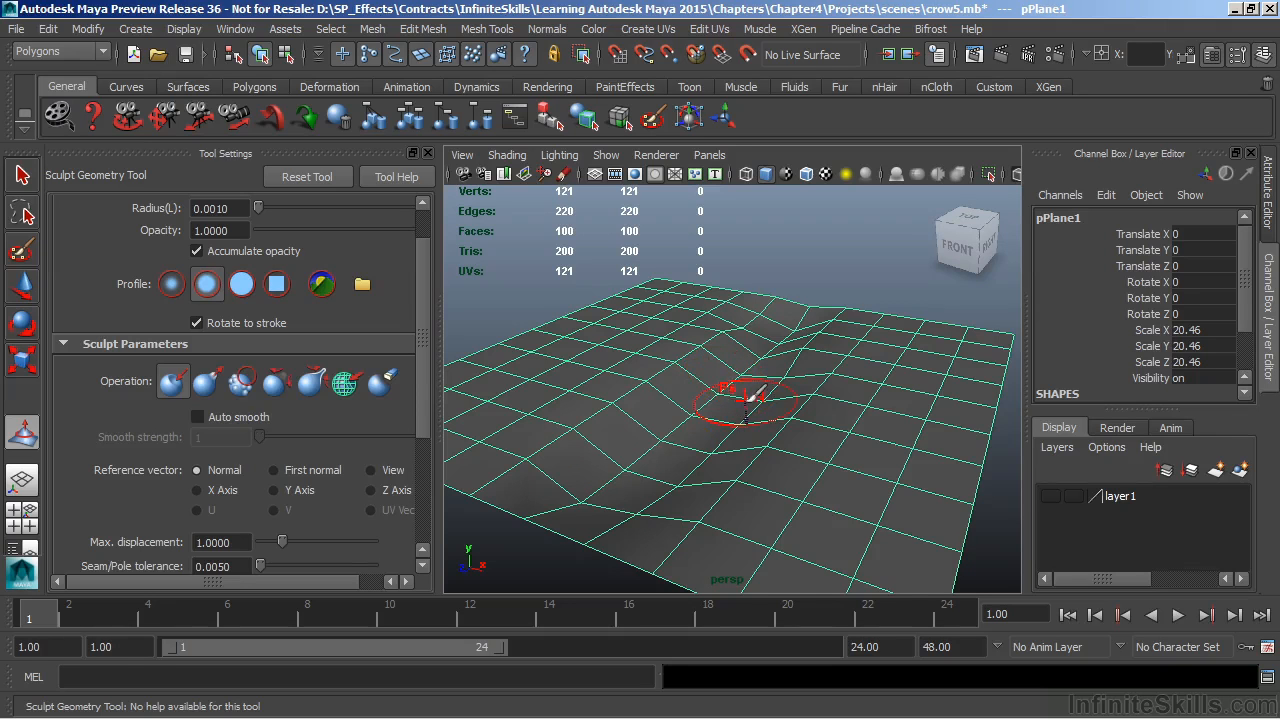
Examine the groove's depth in the front view against the Max. displacement setting, and show all four views.
{"action": "scroll", "coordinate": [430, 425], "scroll_direction": "down", "scroll_amount": 2}
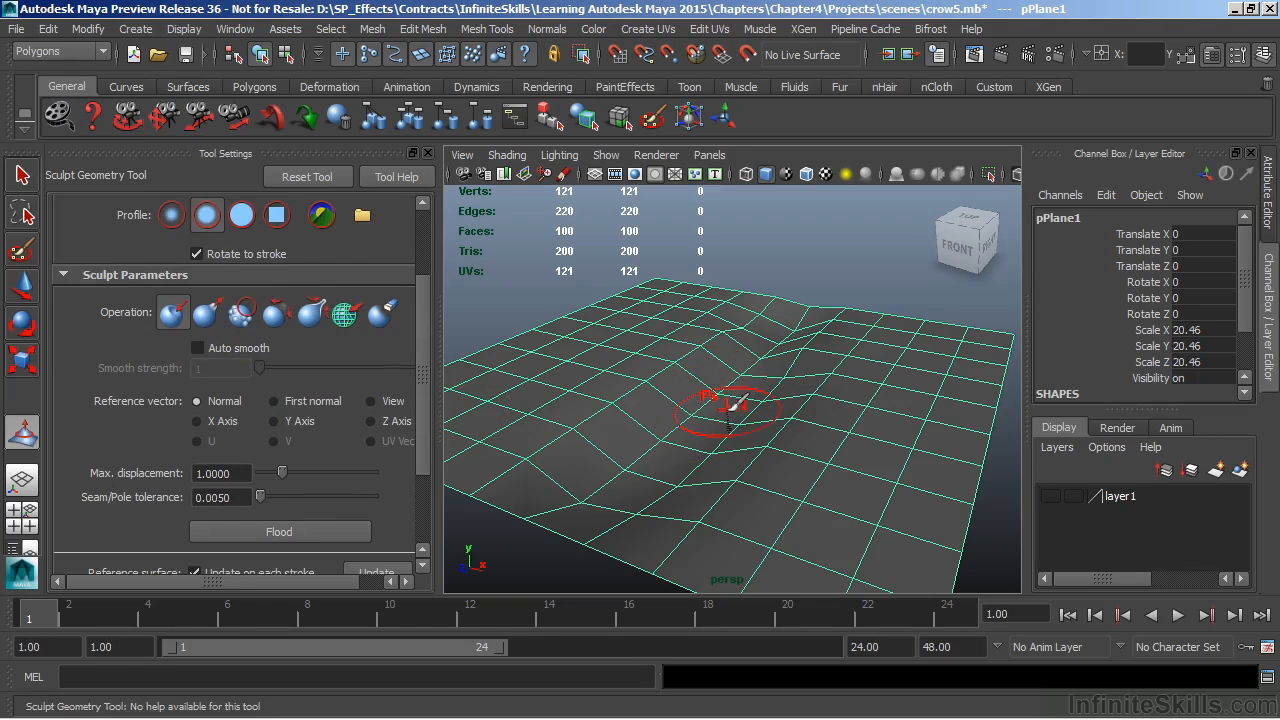
{"action": "key", "text": "space"}
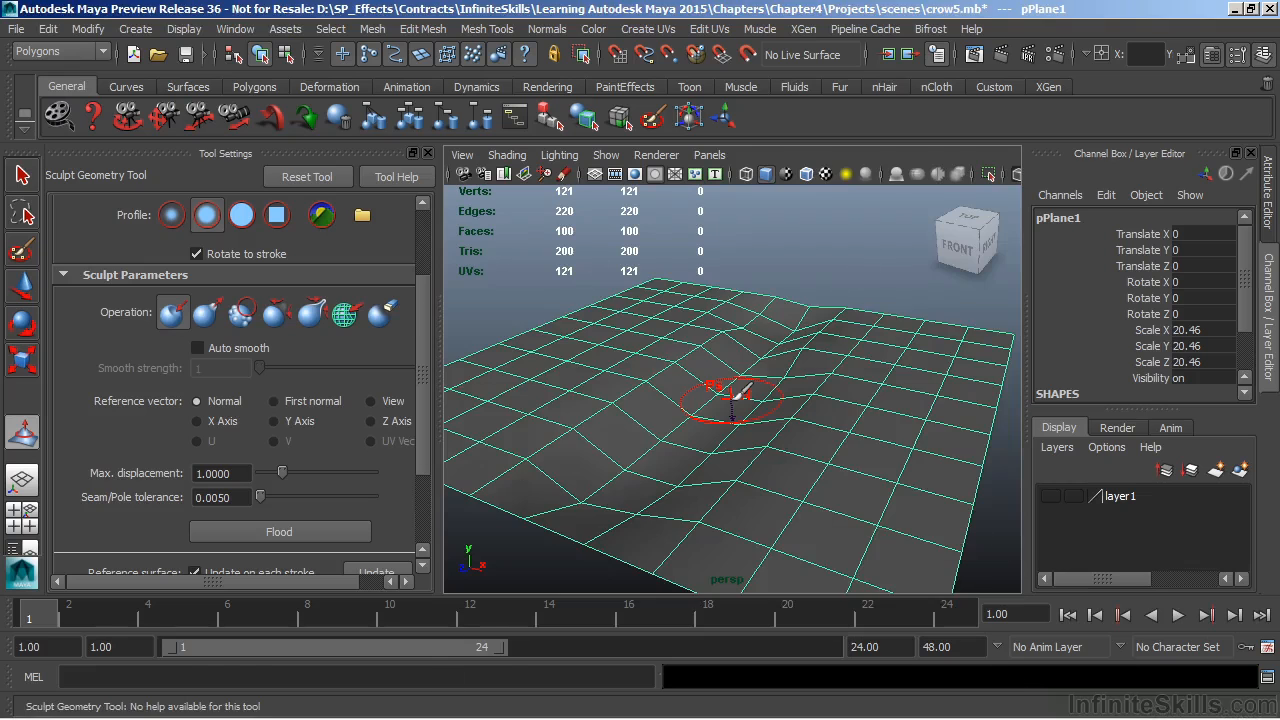
{"action": "key", "text": "space"}
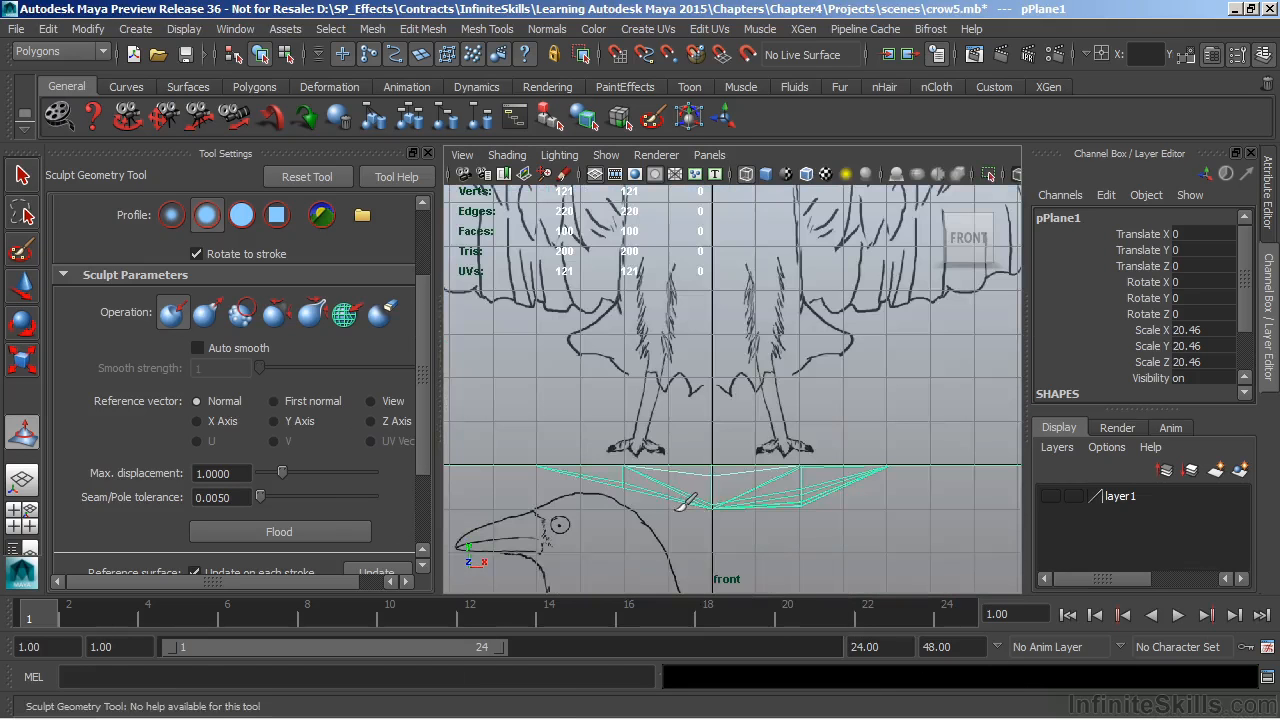
{"action": "right_click_drag", "start_coordinate": [660, 476], "coordinate": [806, 436], "text": "alt"}
{"action": "middle_click_drag", "start_coordinate": [810, 430], "coordinate": [815, 288], "text": "alt"}
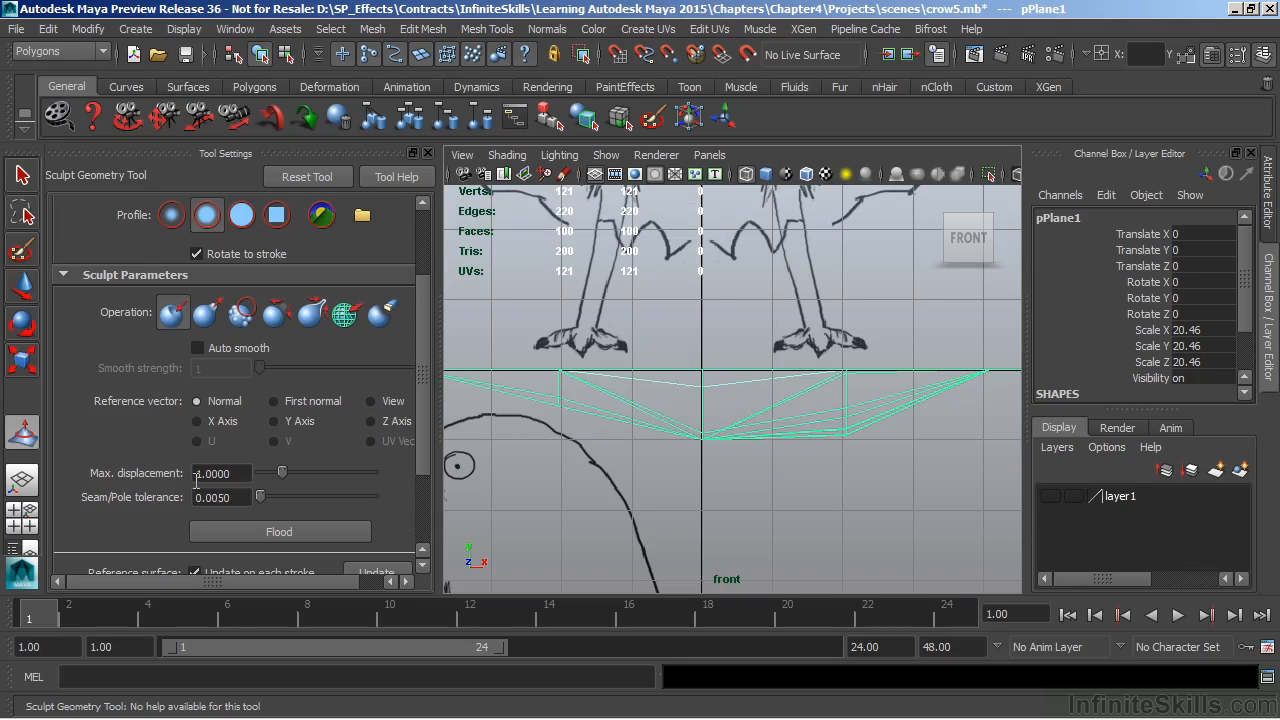
{"action": "left_click", "coordinate": [243, 481]}
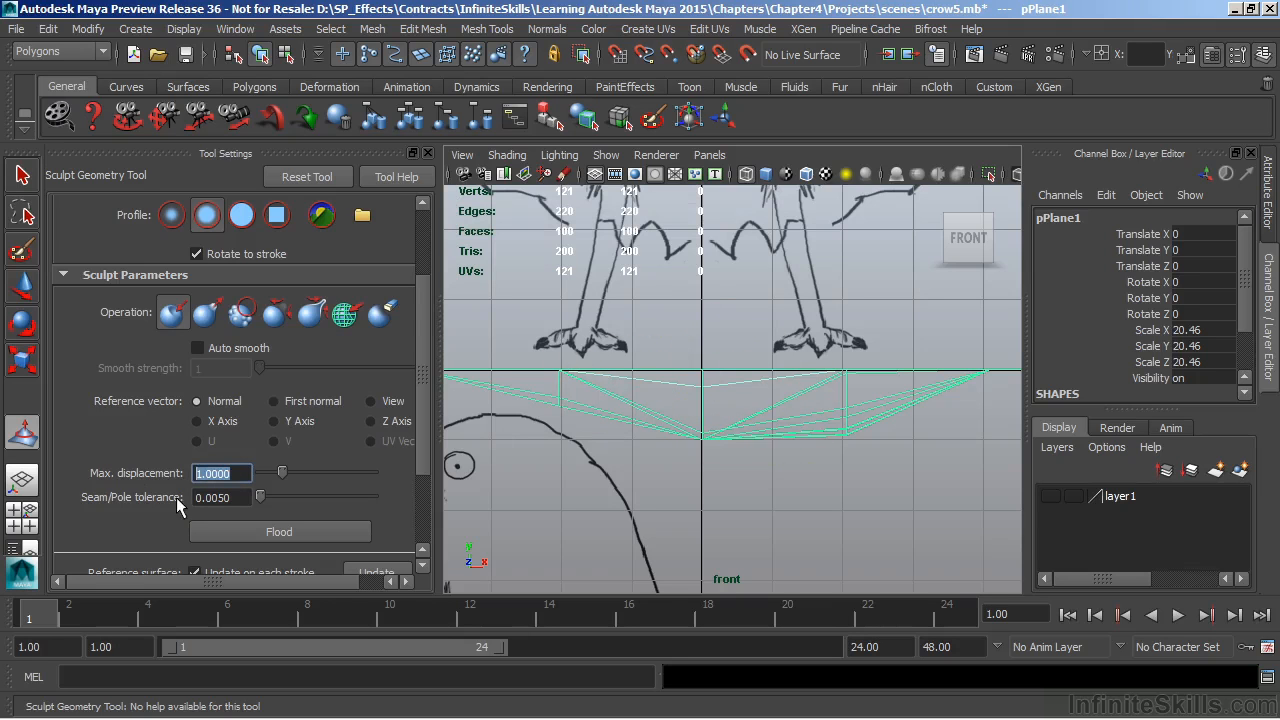
{"action": "key", "text": "space"}
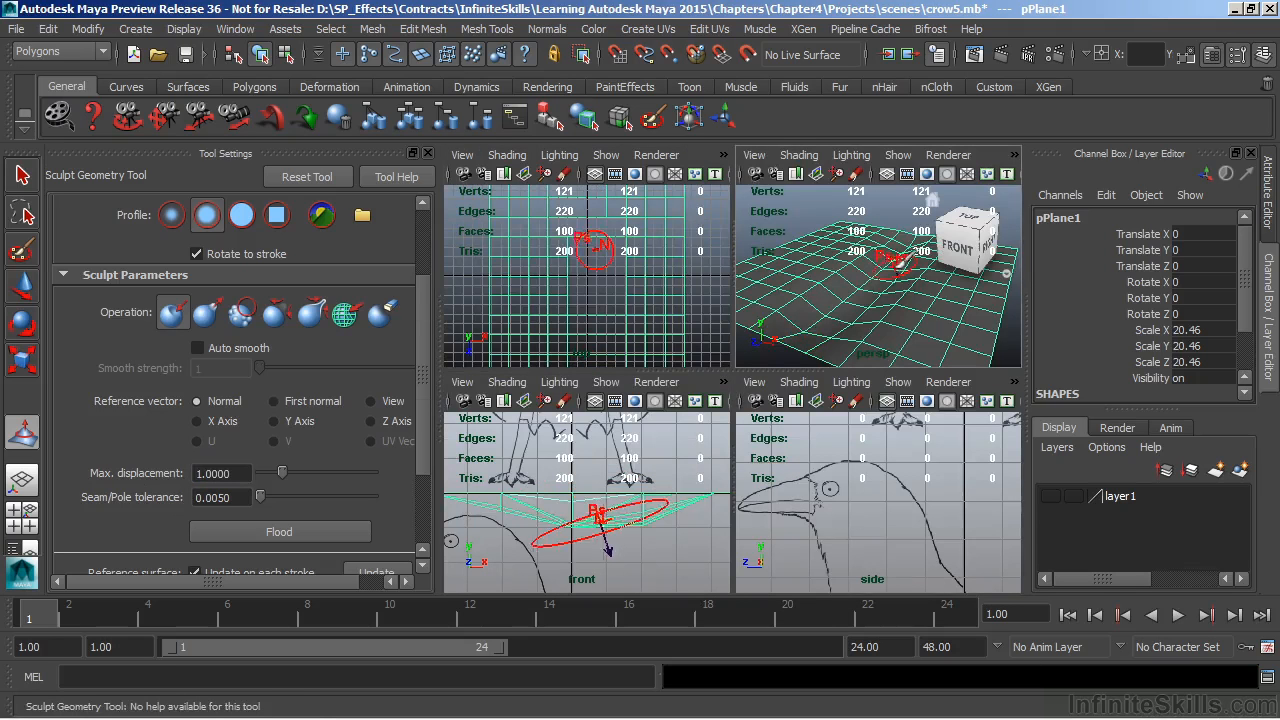
Deepen the groove with another push stroke, and undo all the sculpt strokes on the plane.
{"action": "left_click_drag", "start_coordinate": [886, 268], "coordinate": [800, 346]}
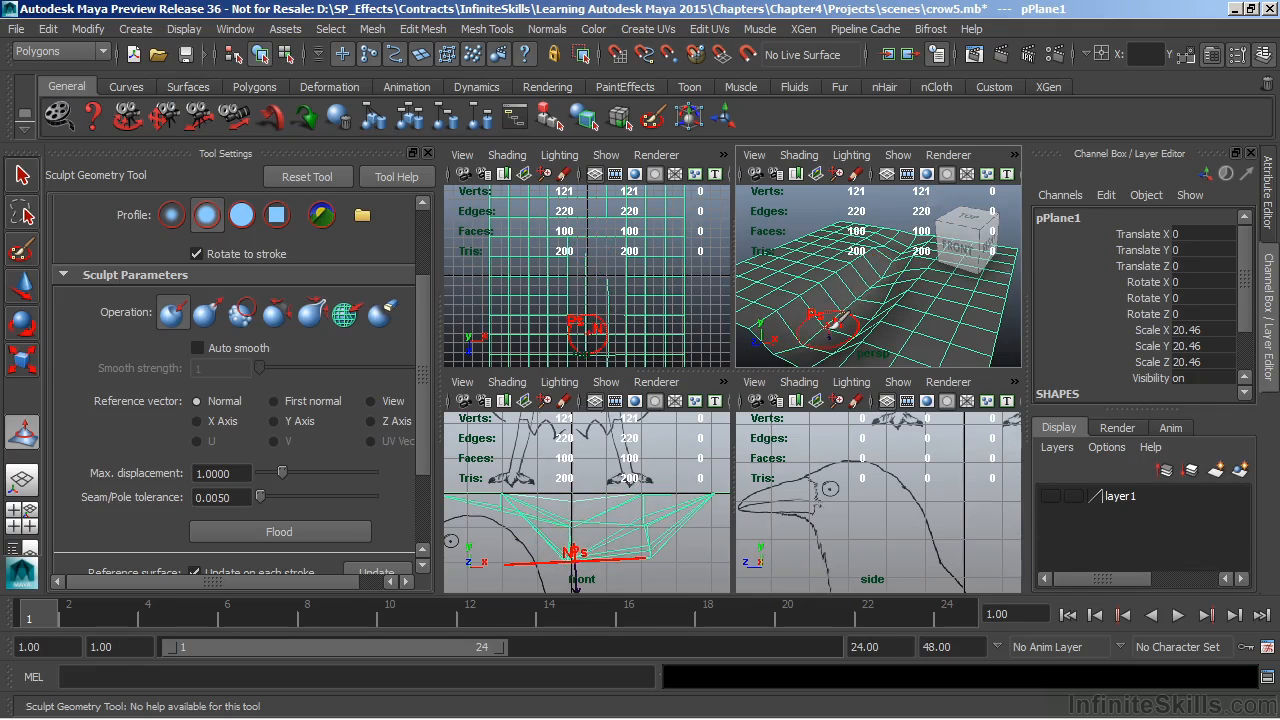
{"action": "key", "text": "ctrl+z"}
{"action": "key", "text": "ctrl+z"}
{"action": "key", "text": "ctrl+z"}
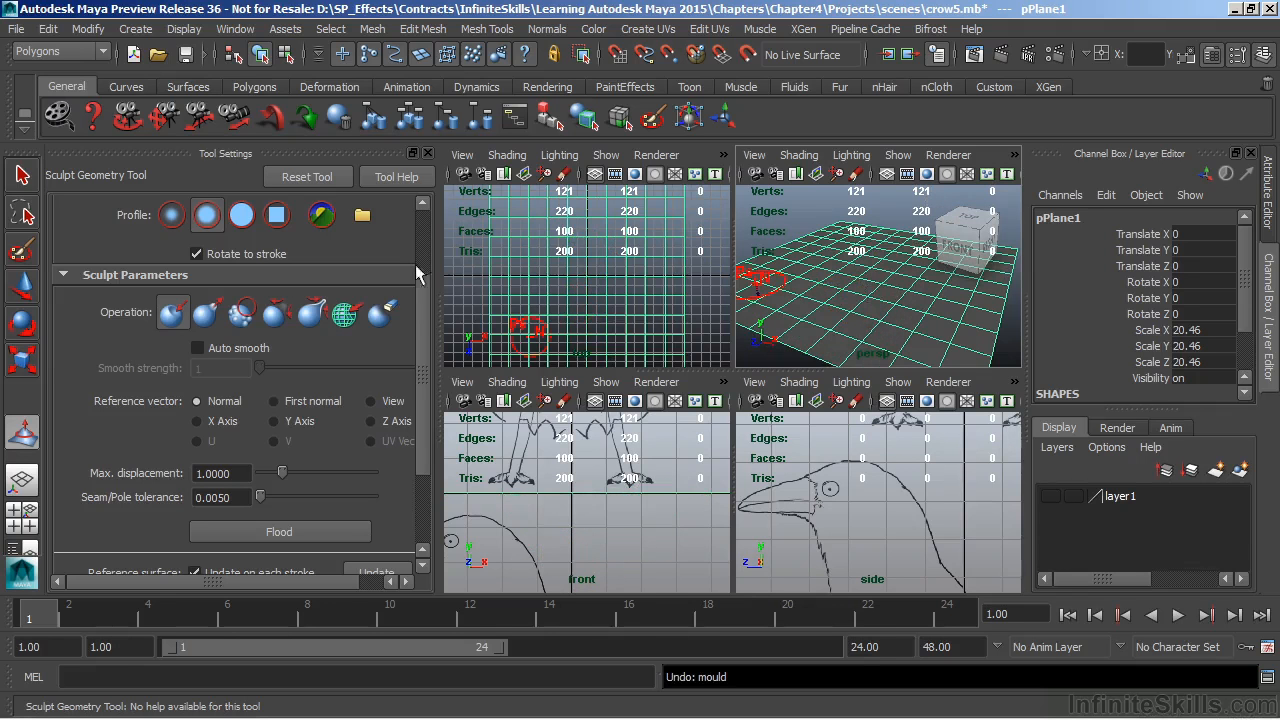
Test a brush opacity of 0.5 with a push stroke down the plane's middle, and undo the stroke.
{"action": "left_click_drag", "start_coordinate": [421, 291], "coordinate": [421, 254]}
{"action": "left_click_drag", "start_coordinate": [231, 230], "coordinate": [127, 243]}
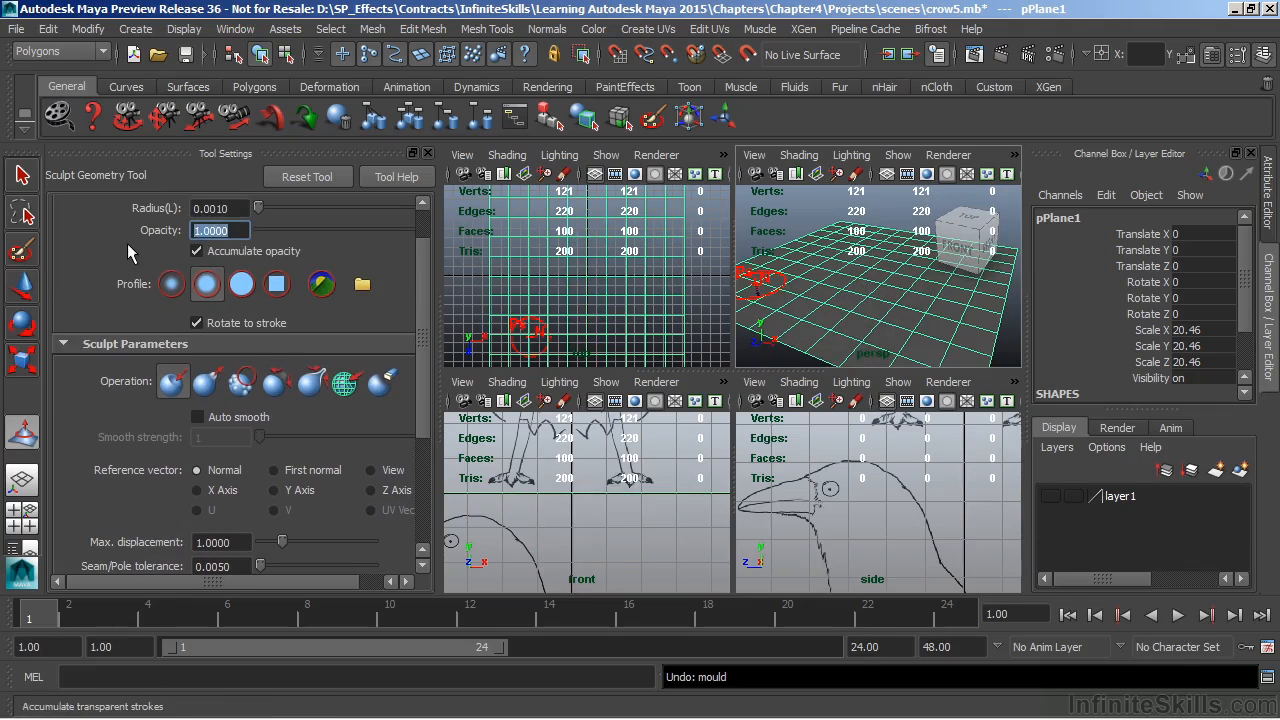
{"action": "type", "text": "0.5"}
{"action": "key", "text": "Return"}
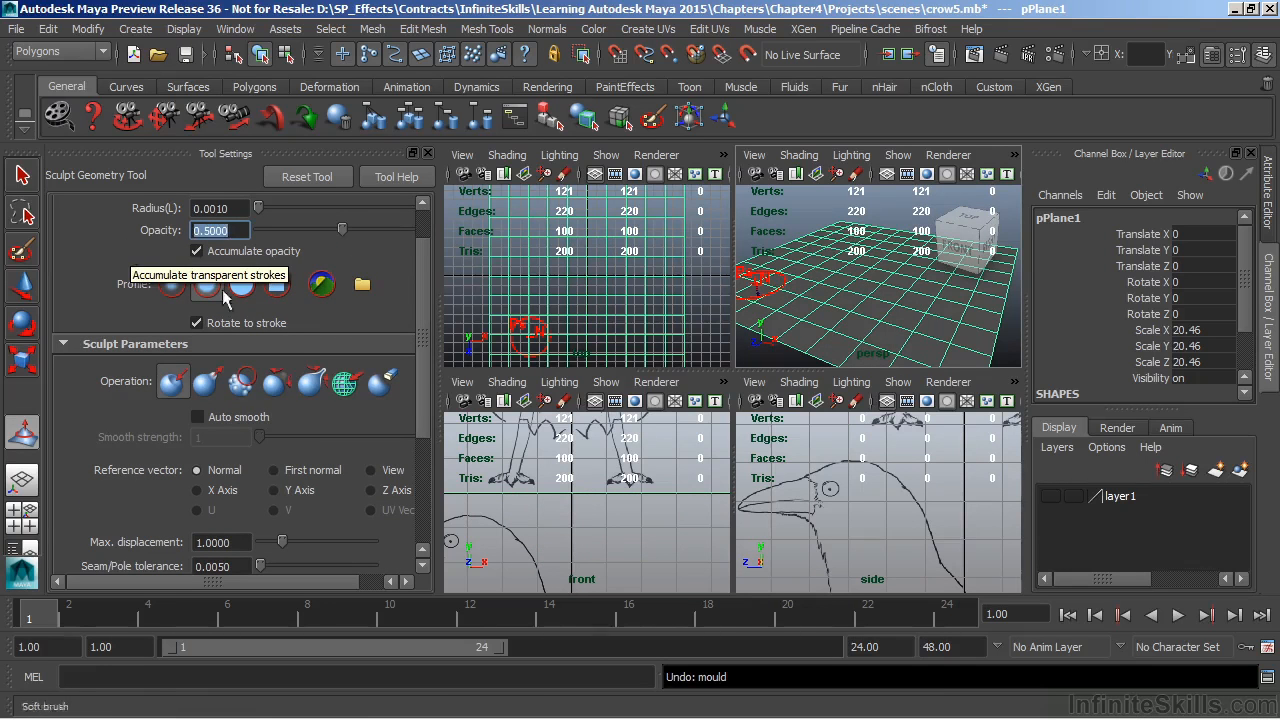
{"action": "mouse_move", "coordinate": [890, 238]}
{"action": "left_mouse_down"}
{"action": "mouse_move", "coordinate": [795, 322]}
{"action": "mouse_move", "coordinate": [890, 248]}
{"action": "mouse_move", "coordinate": [818, 338]}
{"action": "mouse_move", "coordinate": [889, 261]}
{"action": "mouse_move", "coordinate": [879, 267]}
{"action": "left_mouse_up"}
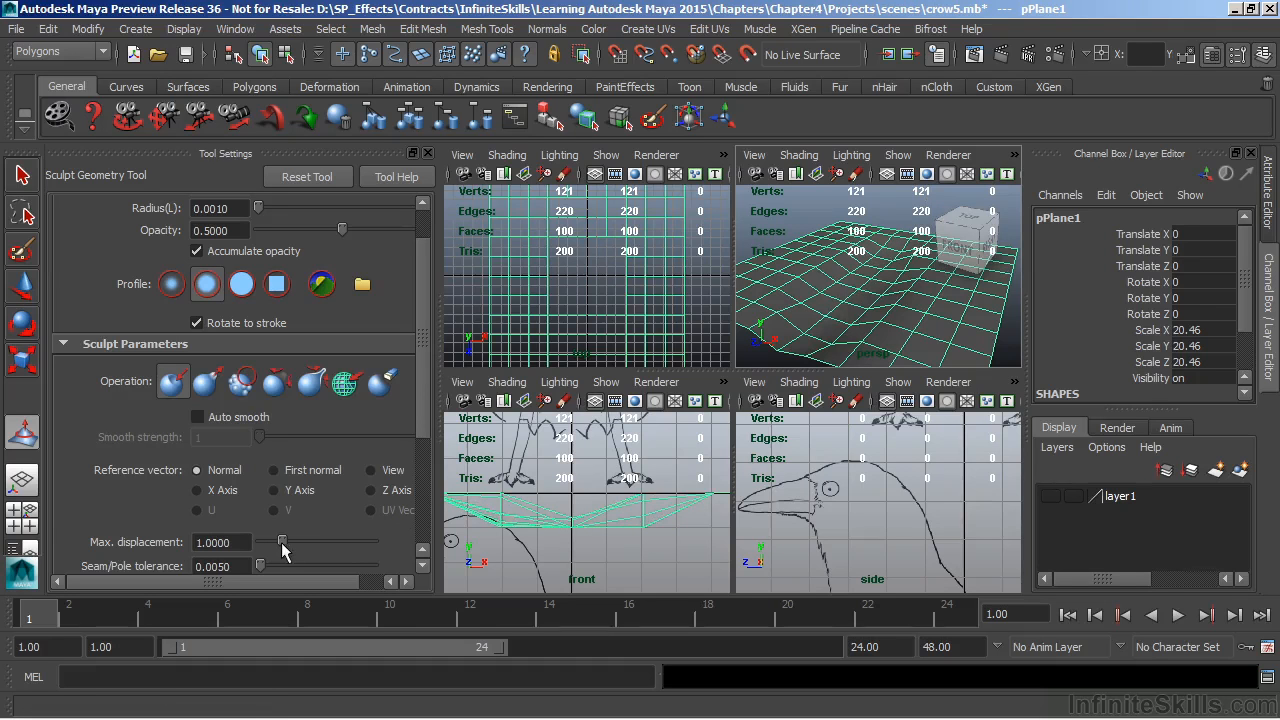
{"action": "key", "text": "ctrl+z"}
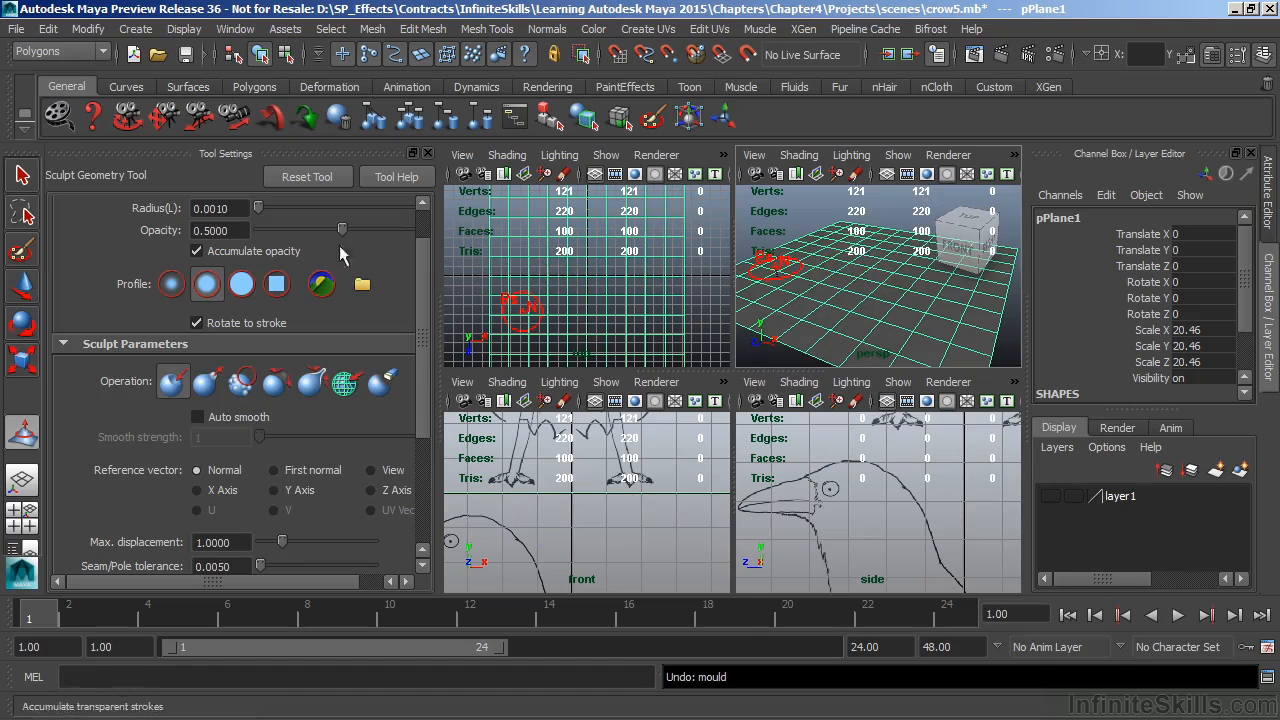
Set the brush opacity to 0.1, sculpt a gradual groove down the middle of the plane, and leave the sculpt tool.
{"action": "left_click_drag", "start_coordinate": [240, 230], "coordinate": [122, 251]}
{"action": "type", "text": "0.1"}
{"action": "key", "text": "Return"}
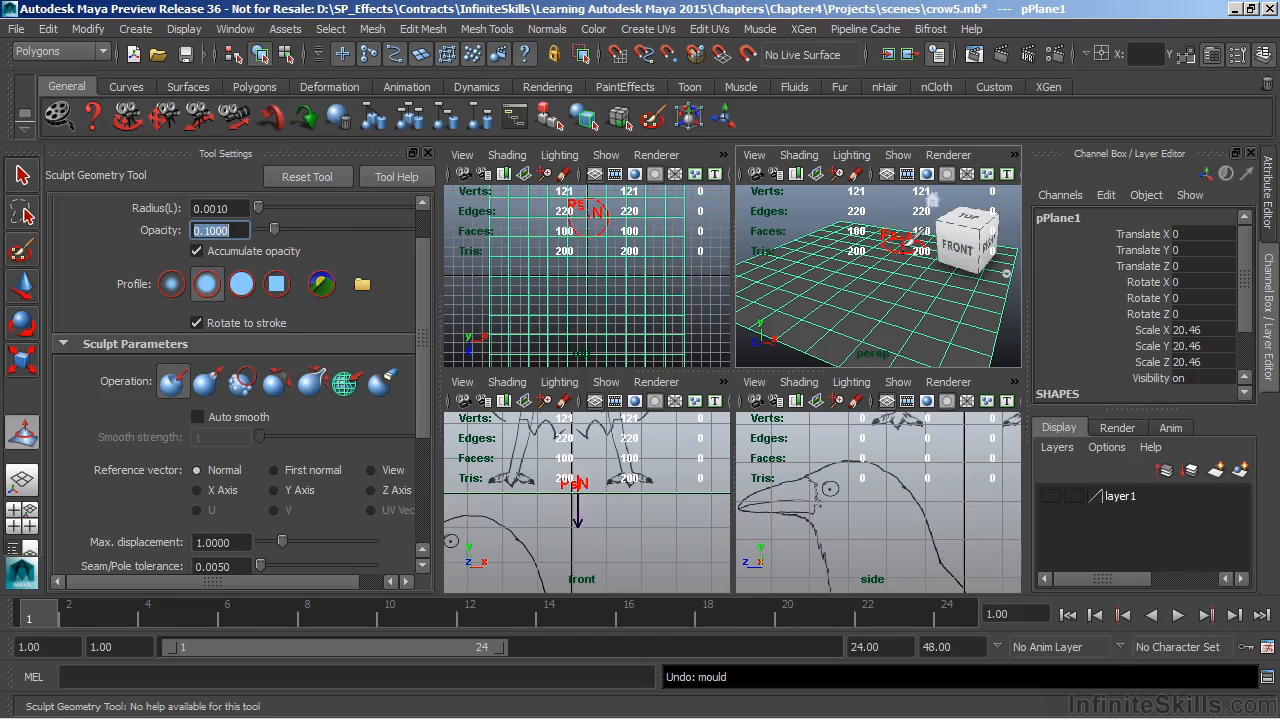
{"action": "mouse_move", "coordinate": [889, 249]}
{"action": "left_mouse_down"}
{"action": "mouse_move", "coordinate": [795, 331]}
{"action": "mouse_move", "coordinate": [884, 260]}
{"action": "mouse_move", "coordinate": [866, 286]}
{"action": "mouse_move", "coordinate": [871, 265]}
{"action": "mouse_move", "coordinate": [857, 268]}
{"action": "mouse_move", "coordinate": [833, 306]}
{"action": "mouse_move", "coordinate": [884, 272]}
{"action": "mouse_move", "coordinate": [860, 285]}
{"action": "mouse_move", "coordinate": [862, 270]}
{"action": "mouse_move", "coordinate": [843, 314]}
{"action": "left_mouse_up"}
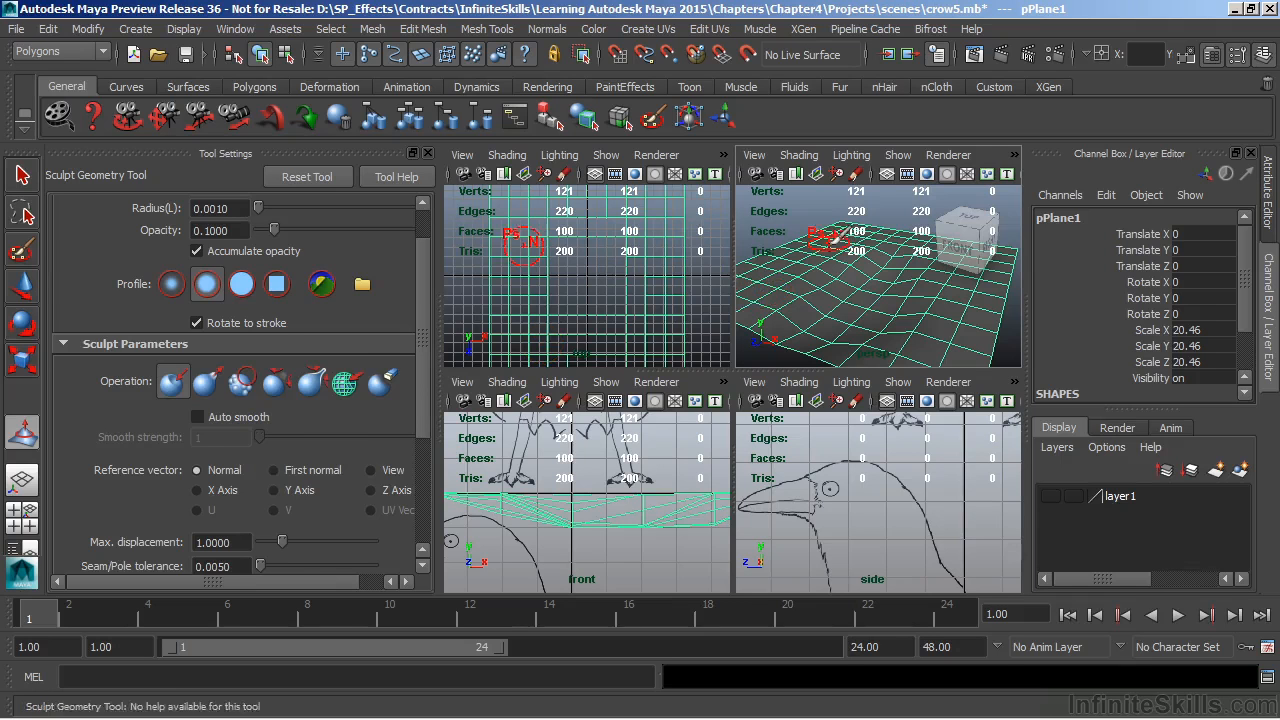
{"action": "key", "text": "q"}
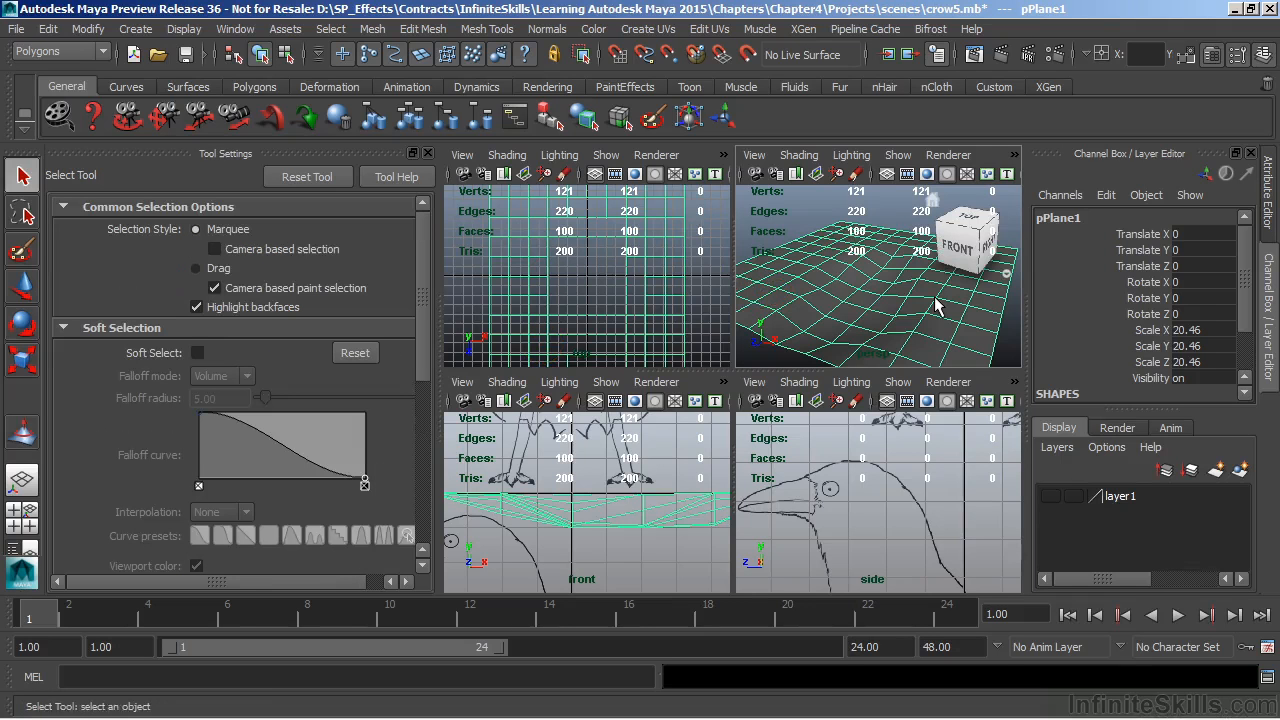
Delete the test plane, make layer1 visible, and select the crow mesh in a full-size perspective view with the Sculpt Geometry Tool active.
{"action": "key", "text": "Delete"}
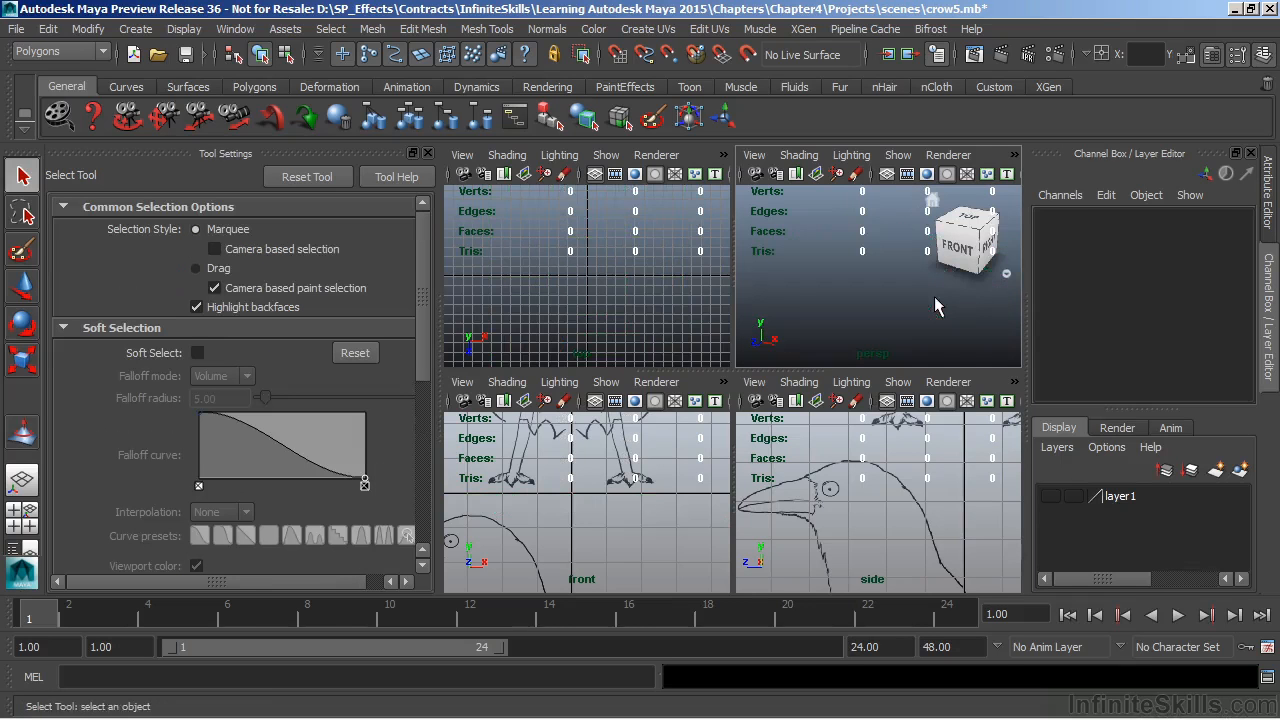
{"action": "left_click", "coordinate": [1053, 497]}
{"action": "key", "text": "space"}
{"action": "left_click", "coordinate": [823, 310]}
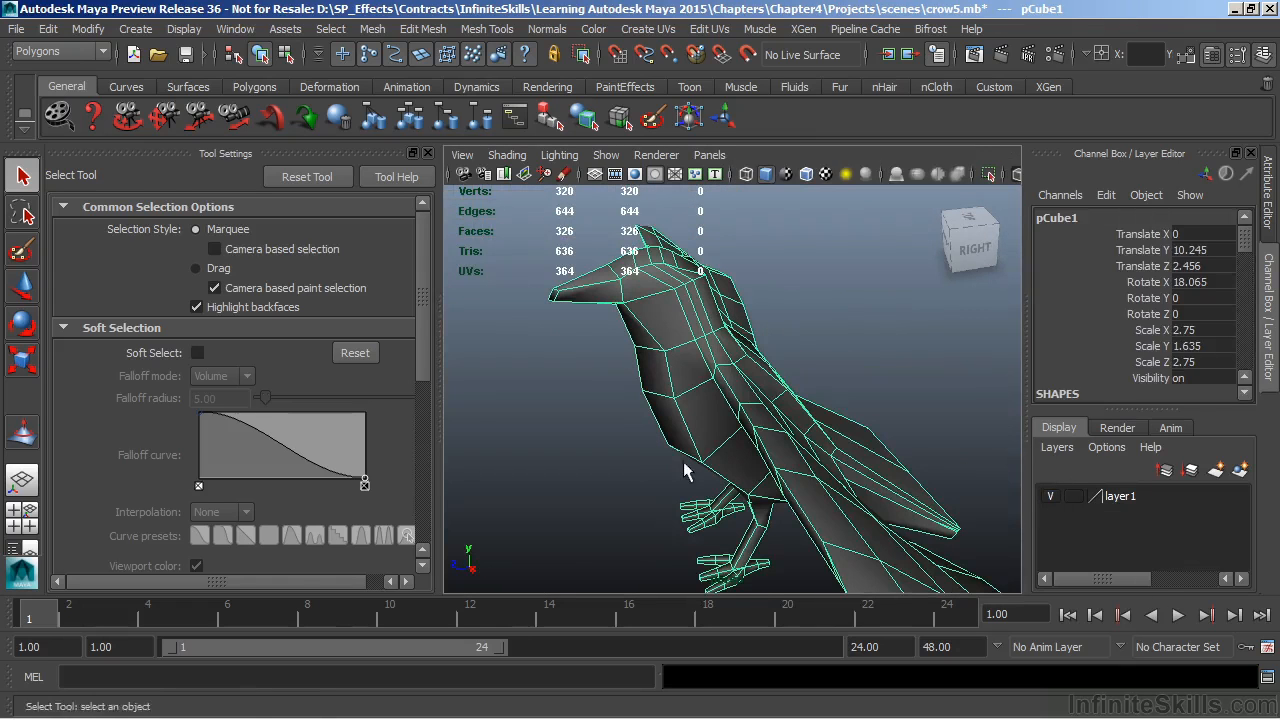
{"action": "left_click", "coordinate": [22, 432]}
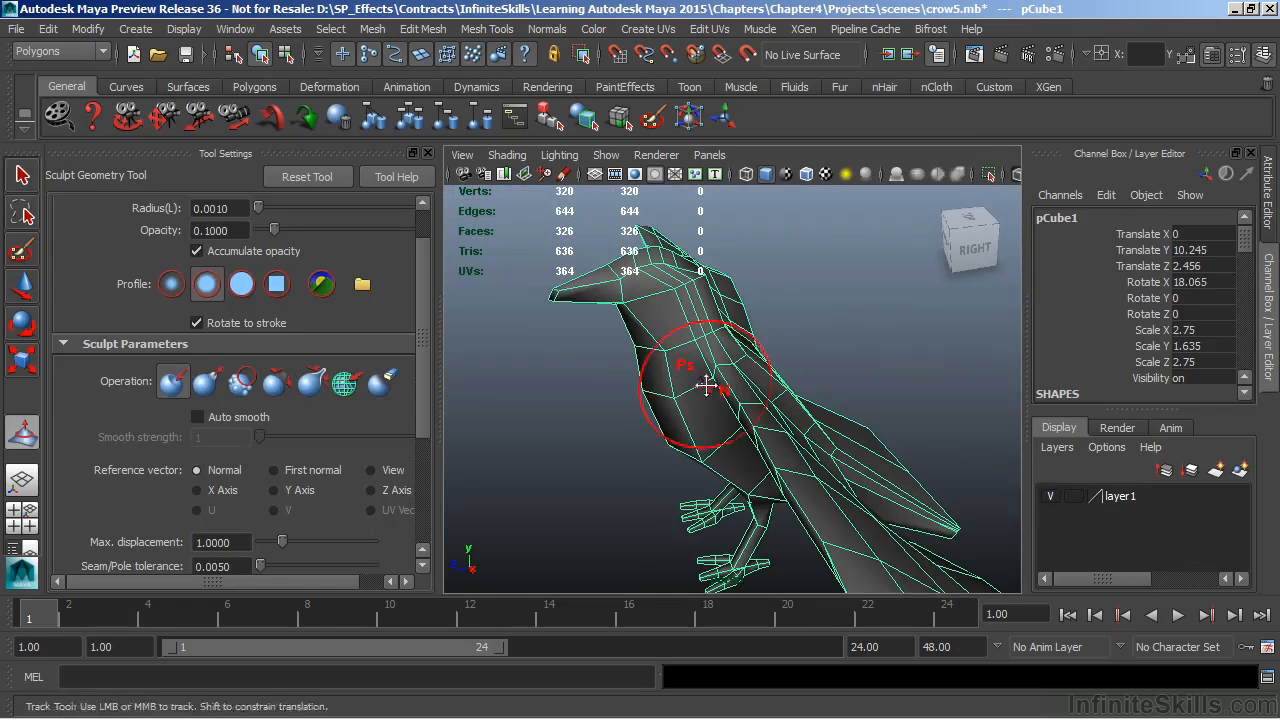
Try push strokes on the crow's body near the wing root, and undo them.
{"action": "middle_click_drag", "start_coordinate": [717, 383], "coordinate": [703, 312], "text": "alt"}
{"action": "left_click_drag", "start_coordinate": [735, 322], "coordinate": [826, 304], "text": "alt"}
{"action": "middle_click_drag", "start_coordinate": [788, 323], "coordinate": [741, 380], "text": "alt"}
{"action": "left_click_drag", "start_coordinate": [742, 381], "coordinate": [556, 400], "text": "alt"}
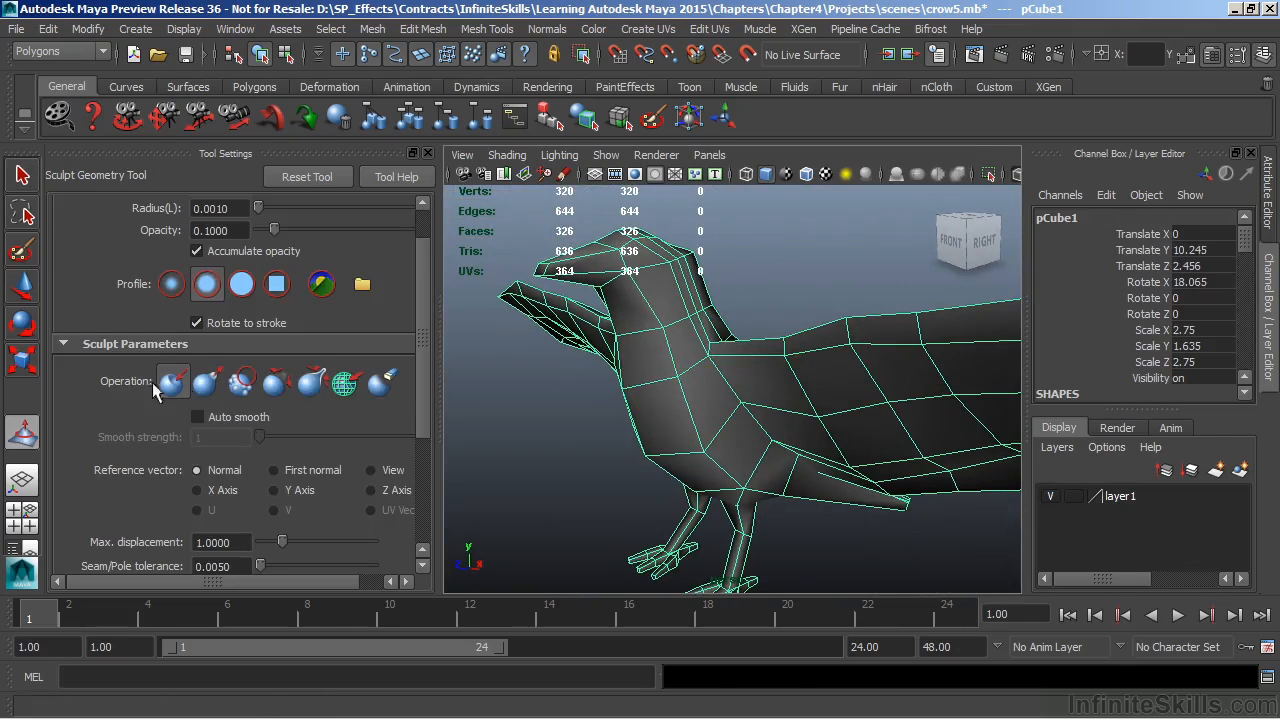
{"action": "mouse_move", "coordinate": [686, 388]}
{"action": "left_mouse_down", "text": "alt"}
{"action": "mouse_move", "coordinate": [666, 366]}
{"action": "mouse_move", "coordinate": [747, 406]}
{"action": "mouse_move", "coordinate": [748, 380]}
{"action": "left_mouse_up", "text": "alt"}
{"action": "key", "text": "ctrl+z"}
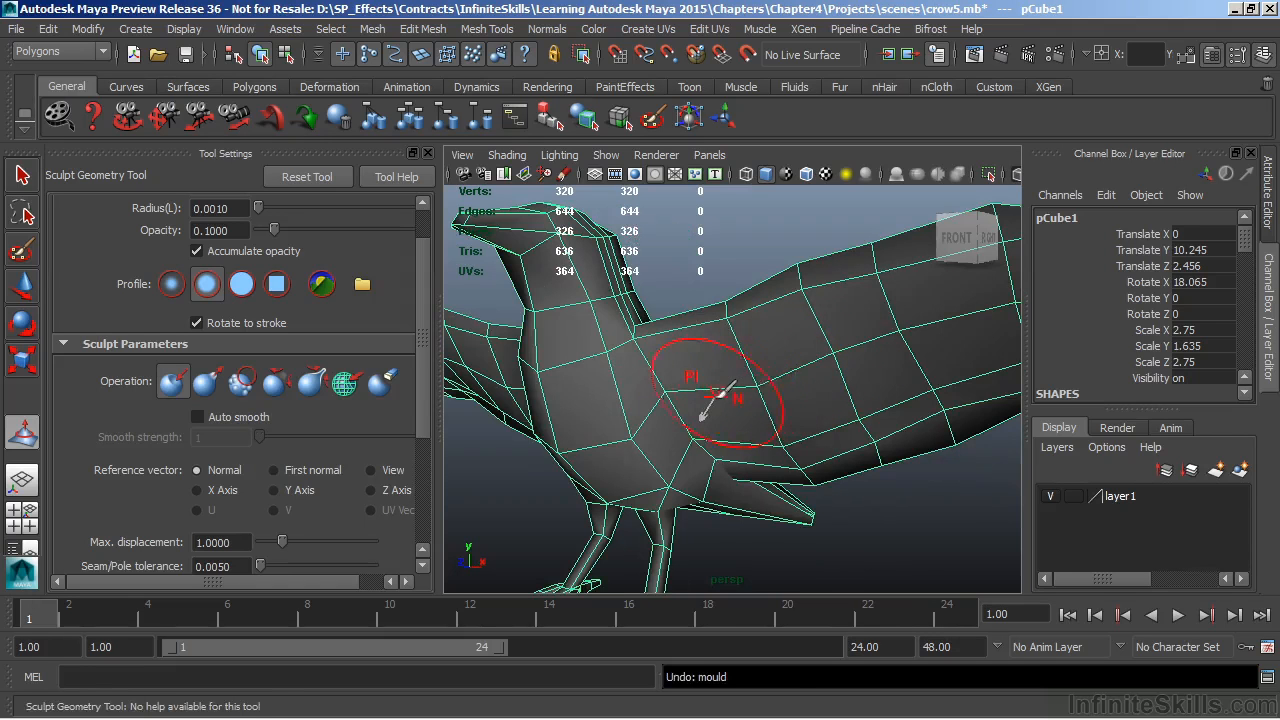
{"action": "mouse_move", "coordinate": [694, 355]}
{"action": "left_mouse_down"}
{"action": "mouse_move", "coordinate": [806, 319]}
{"action": "mouse_move", "coordinate": [963, 299]}
{"action": "mouse_move", "coordinate": [819, 377]}
{"action": "mouse_move", "coordinate": [757, 441]}
{"action": "mouse_move", "coordinate": [834, 429]}
{"action": "mouse_move", "coordinate": [809, 440]}
{"action": "left_mouse_up"}
{"action": "key", "text": "ctrl+z"}
{"action": "middle_click_drag", "start_coordinate": [565, 349], "coordinate": [638, 318], "text": "alt"}
{"action": "mouse_move", "coordinate": [638, 318]}
{"action": "left_mouse_down", "text": "alt"}
{"action": "mouse_move", "coordinate": [643, 337]}
{"action": "mouse_move", "coordinate": [608, 326]}
{"action": "left_mouse_up", "text": "alt"}
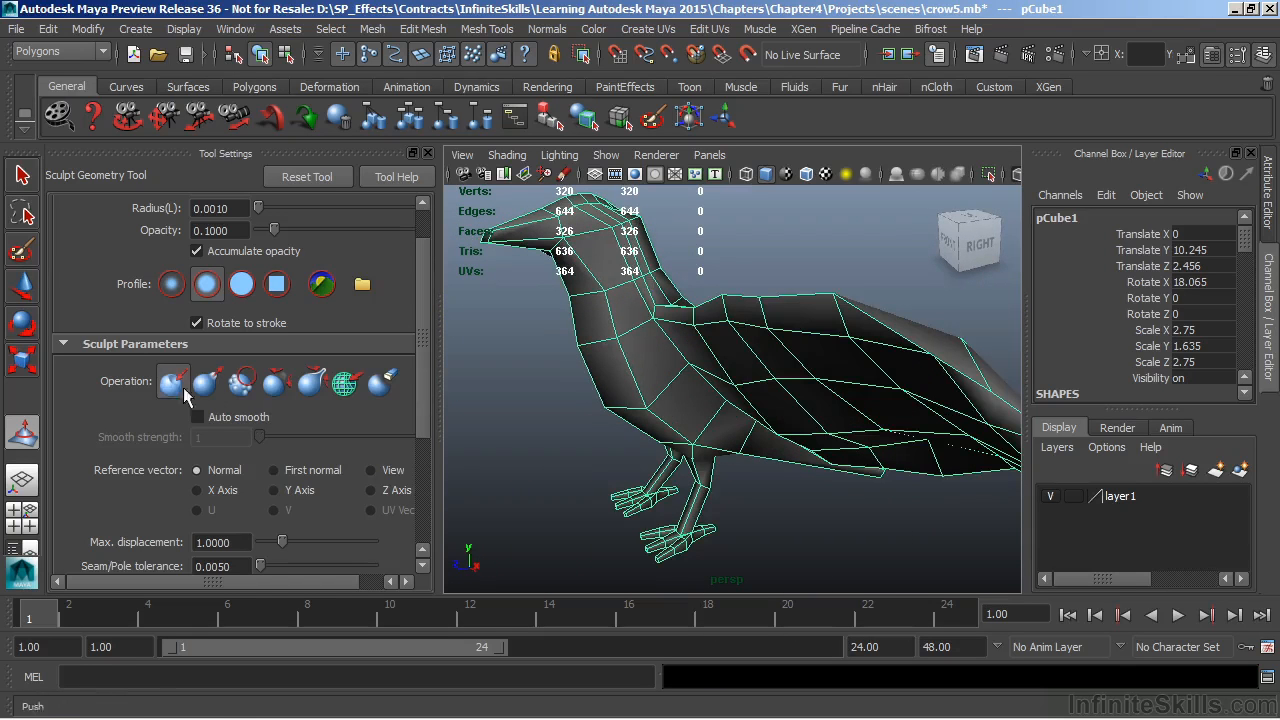
Try the Smooth operation with strokes over the crow's head and neck, and undo the smoothing.
{"action": "left_click", "coordinate": [241, 385]}
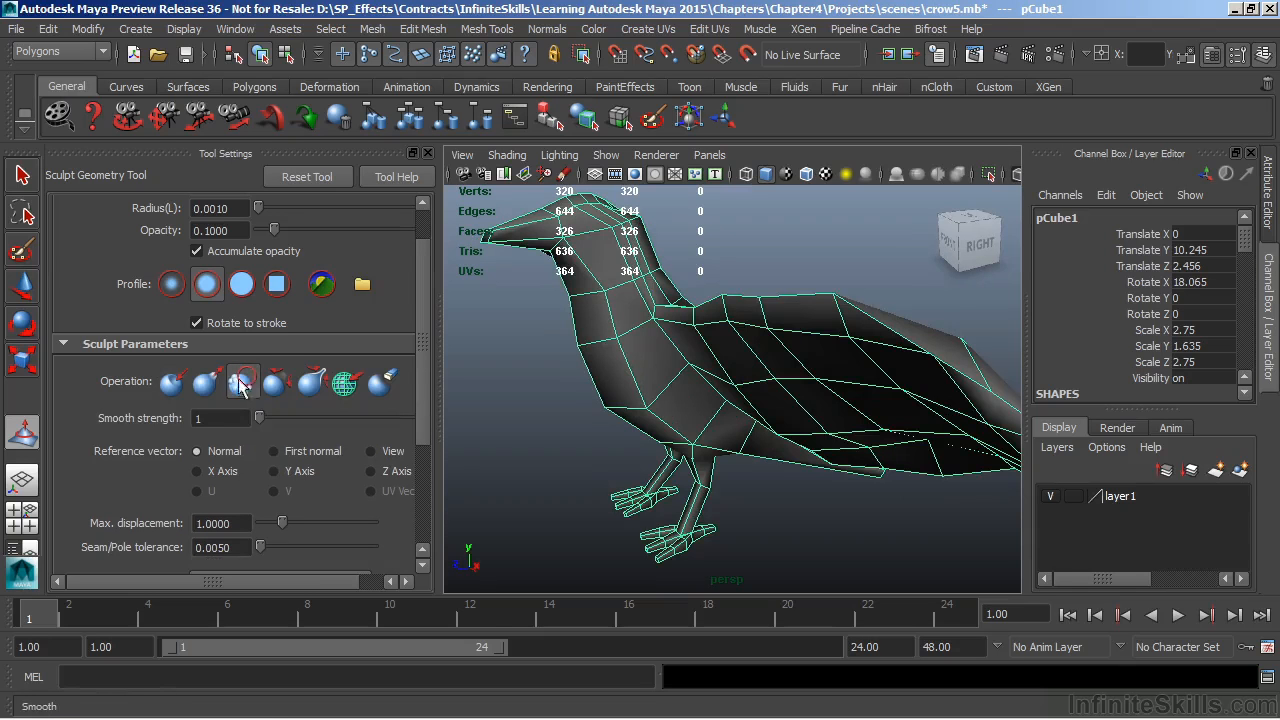
{"action": "scroll", "coordinate": [655, 343], "scroll_direction": "up", "scroll_amount": 4}
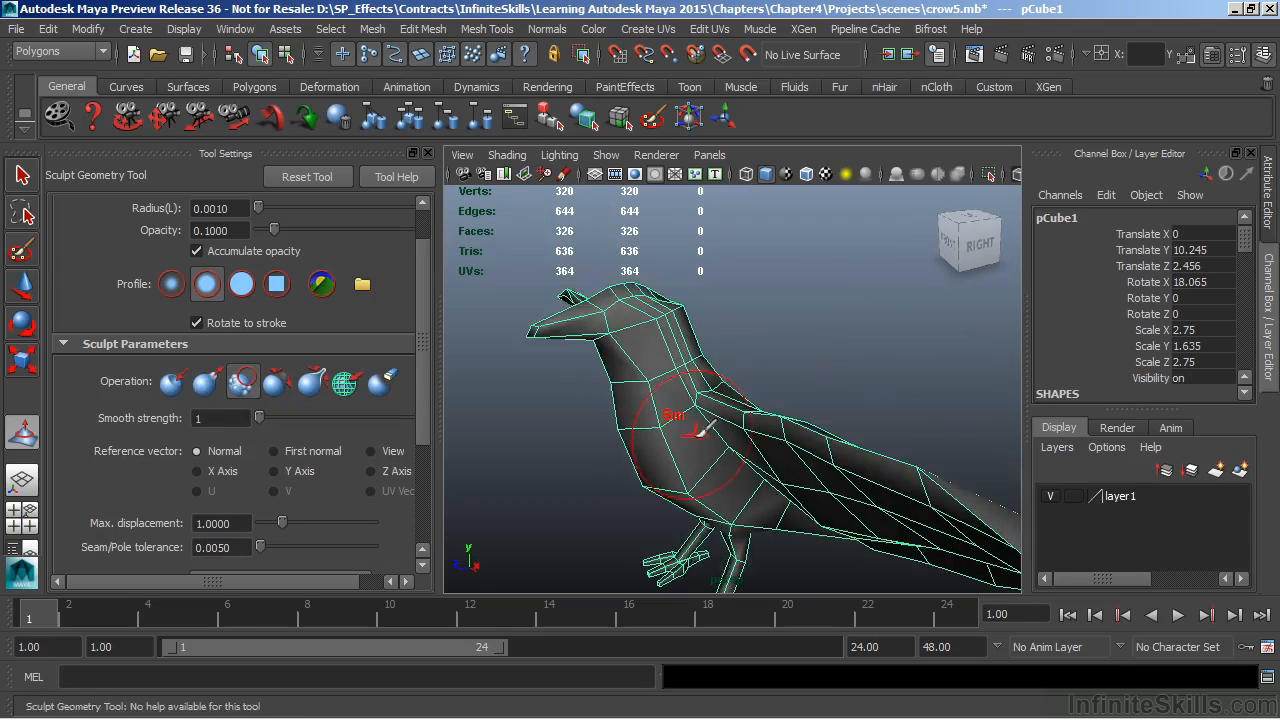
{"action": "left_click_drag", "start_coordinate": [762, 478], "coordinate": [716, 490], "text": "alt"}
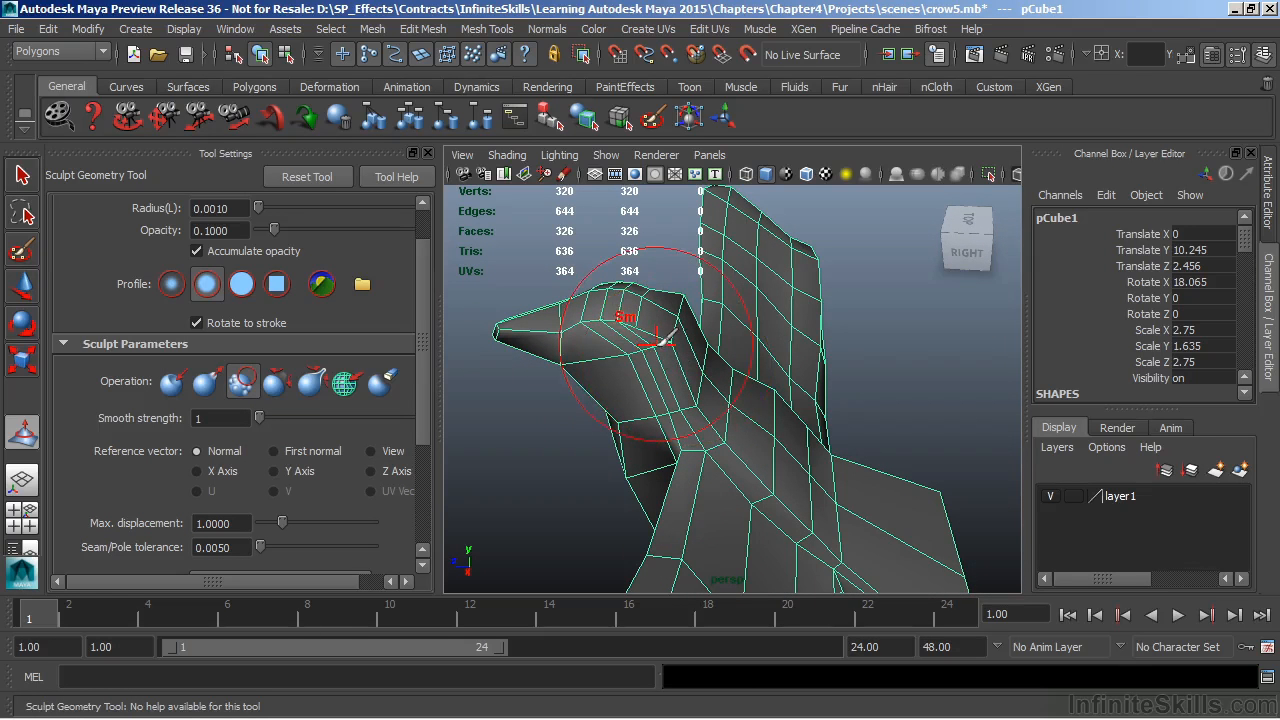
{"action": "left_click_drag", "start_coordinate": [662, 367], "coordinate": [653, 369]}
{"action": "left_click_drag", "start_coordinate": [797, 375], "coordinate": [705, 440], "text": "alt"}
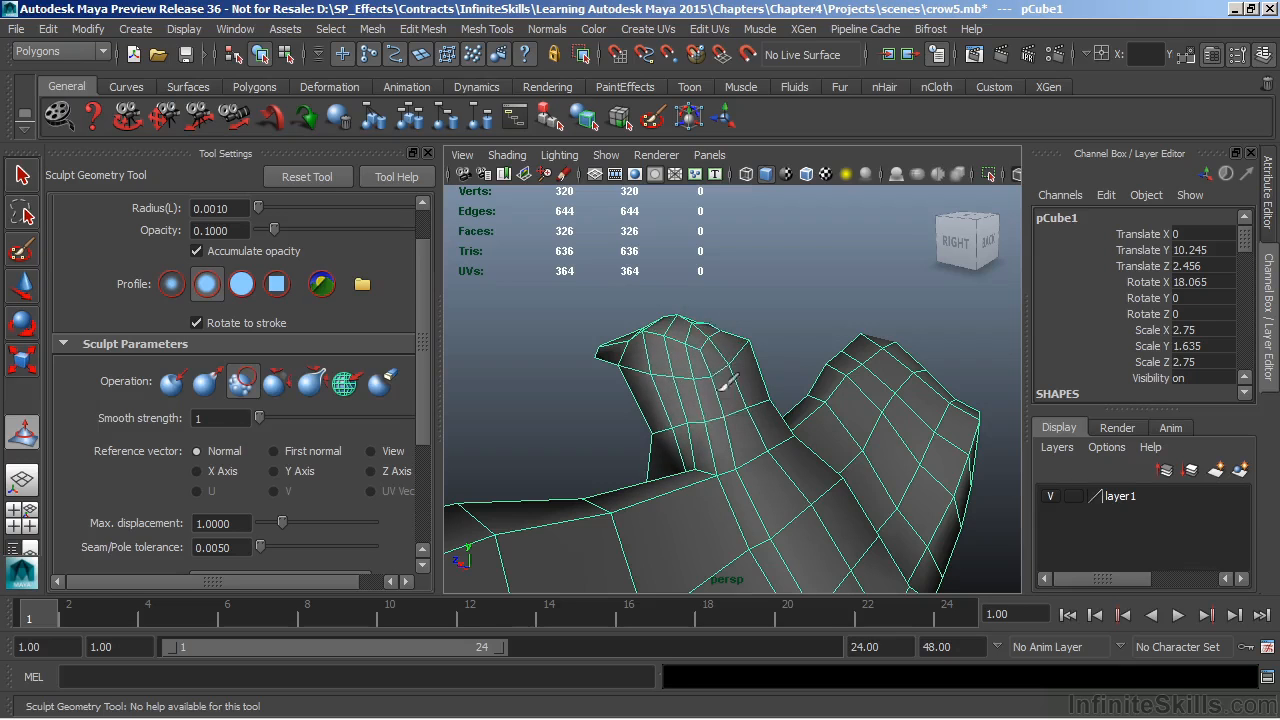
{"action": "mouse_move", "coordinate": [600, 437]}
{"action": "left_mouse_down", "text": "alt"}
{"action": "mouse_move", "coordinate": [861, 522]}
{"action": "mouse_move", "coordinate": [829, 534]}
{"action": "mouse_move", "coordinate": [663, 437]}
{"action": "mouse_move", "coordinate": [483, 451]}
{"action": "mouse_move", "coordinate": [648, 450]}
{"action": "mouse_move", "coordinate": [590, 430]}
{"action": "left_mouse_up", "text": "alt"}
{"action": "key", "text": "ctrl+z"}
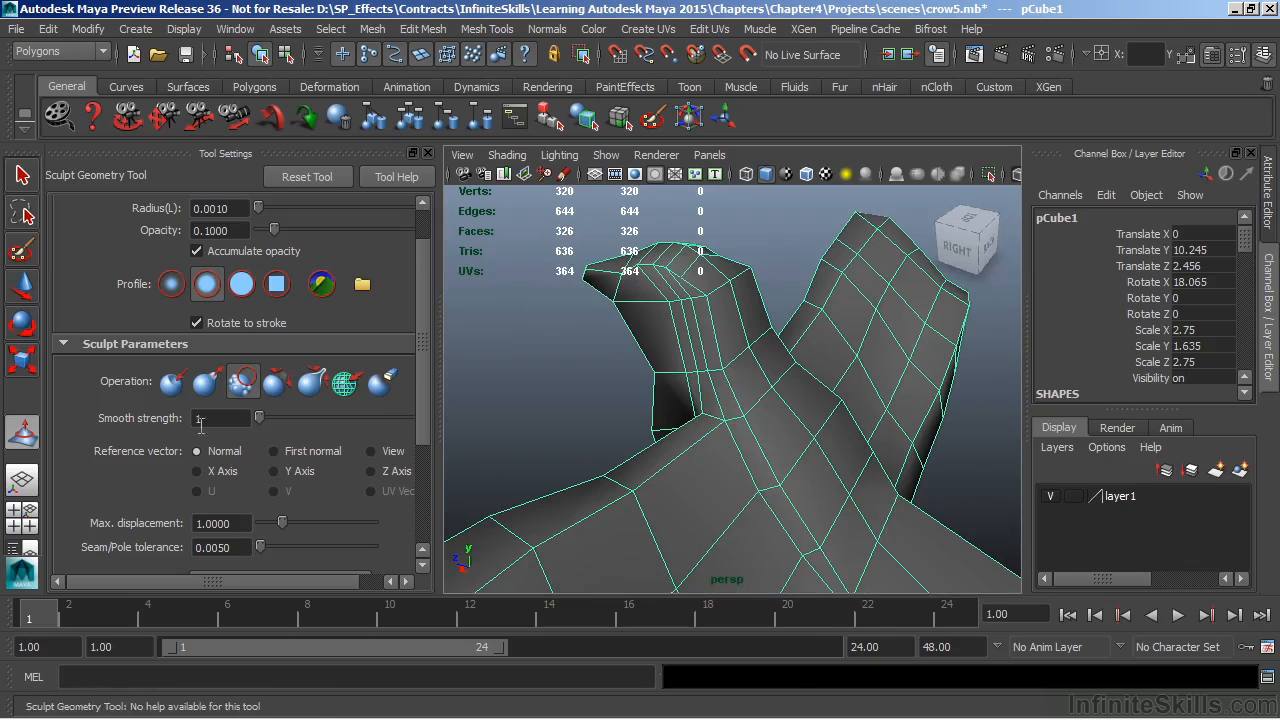
Try the Relax operation on the crow's head and neck edges, and undo the strokes.
{"action": "left_click", "coordinate": [277, 384]}
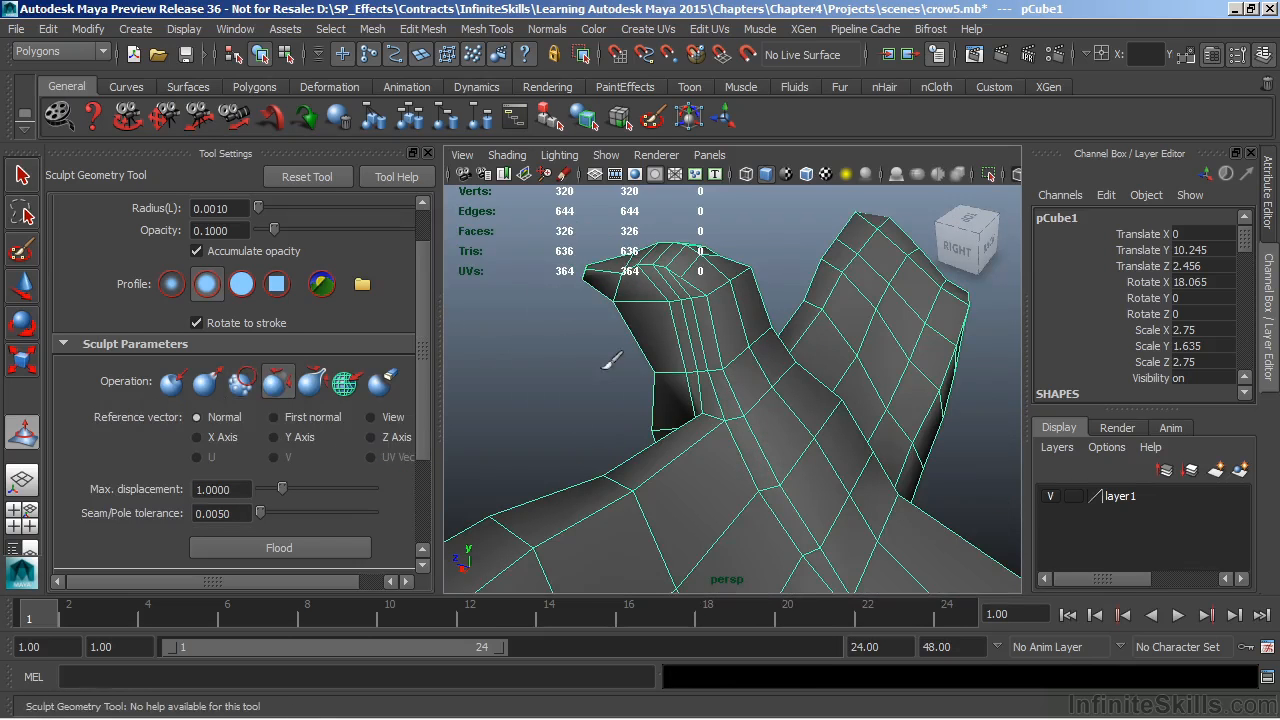
{"action": "left_click_drag", "start_coordinate": [609, 357], "coordinate": [580, 434], "text": "alt"}
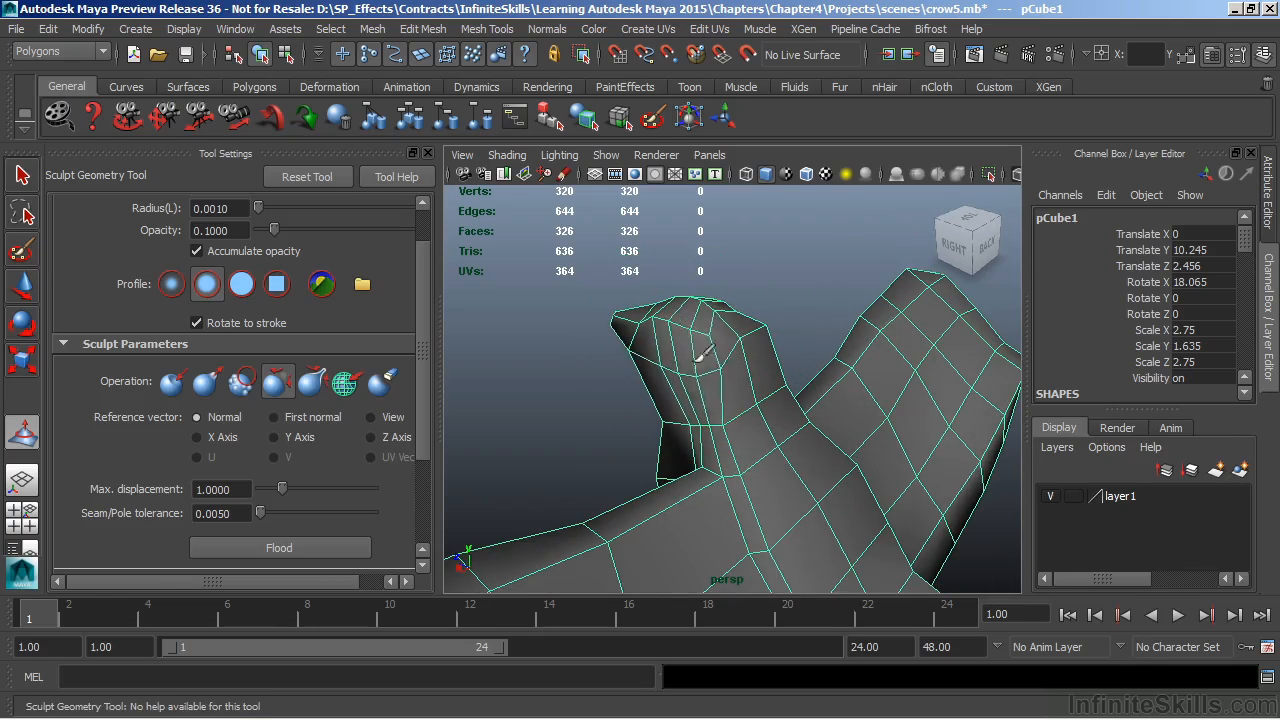
{"action": "mouse_move", "coordinate": [694, 366]}
{"action": "left_mouse_down", "text": "alt"}
{"action": "mouse_move", "coordinate": [677, 449]}
{"action": "mouse_move", "coordinate": [806, 485]}
{"action": "mouse_move", "coordinate": [760, 390]}
{"action": "left_mouse_up", "text": "alt"}
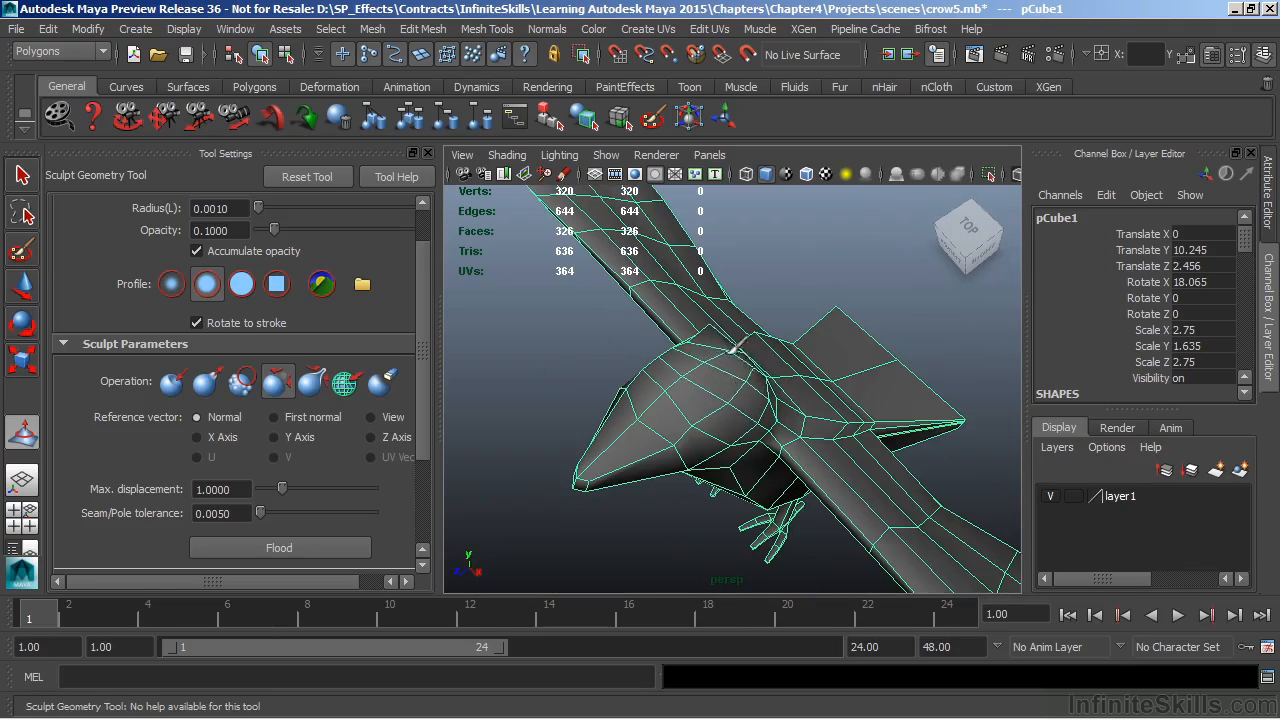
{"action": "mouse_move", "coordinate": [690, 410]}
{"action": "left_mouse_down", "text": "alt"}
{"action": "mouse_move", "coordinate": [675, 423]}
{"action": "mouse_move", "coordinate": [503, 374]}
{"action": "mouse_move", "coordinate": [720, 386]}
{"action": "mouse_move", "coordinate": [651, 400]}
{"action": "mouse_move", "coordinate": [690, 405]}
{"action": "left_mouse_up", "text": "alt"}
{"action": "key", "text": "ctrl+z"}
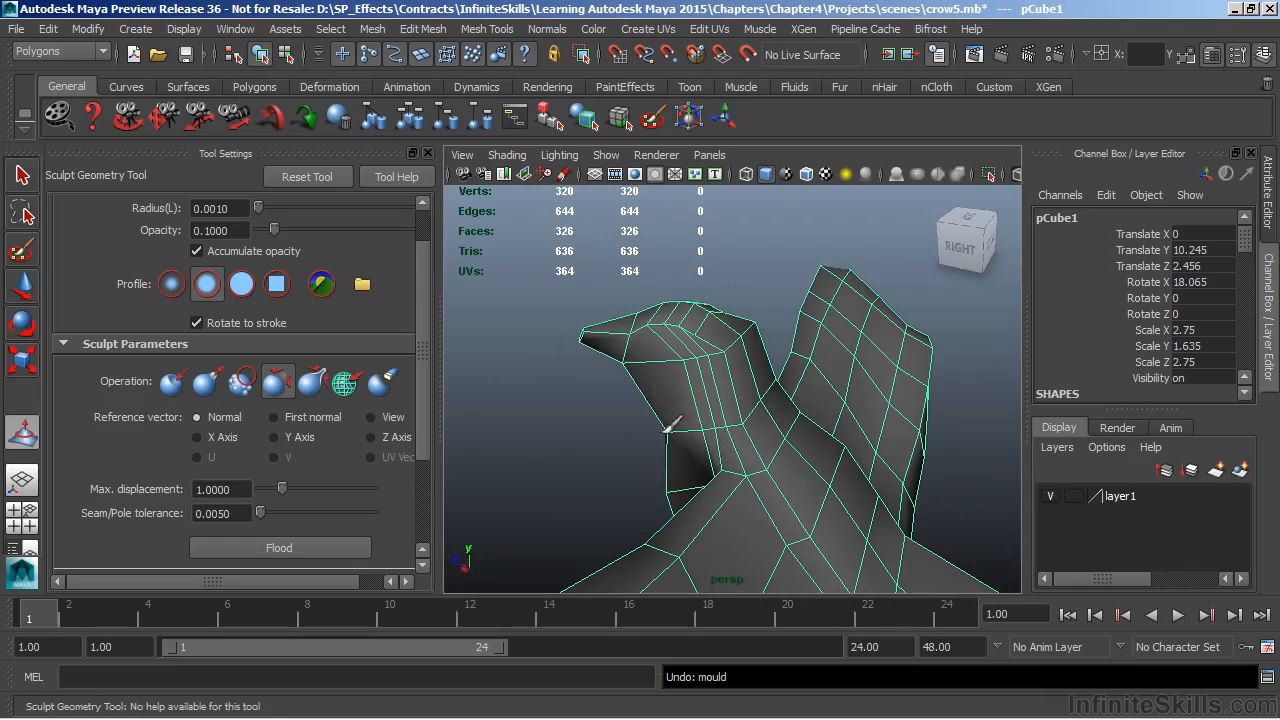
Turn on Reflection in the stroke settings, and relax the edges over the crow's head and neck with mirrored strokes.
{"action": "left_click_drag", "start_coordinate": [688, 375], "coordinate": [442, 318], "text": "alt"}
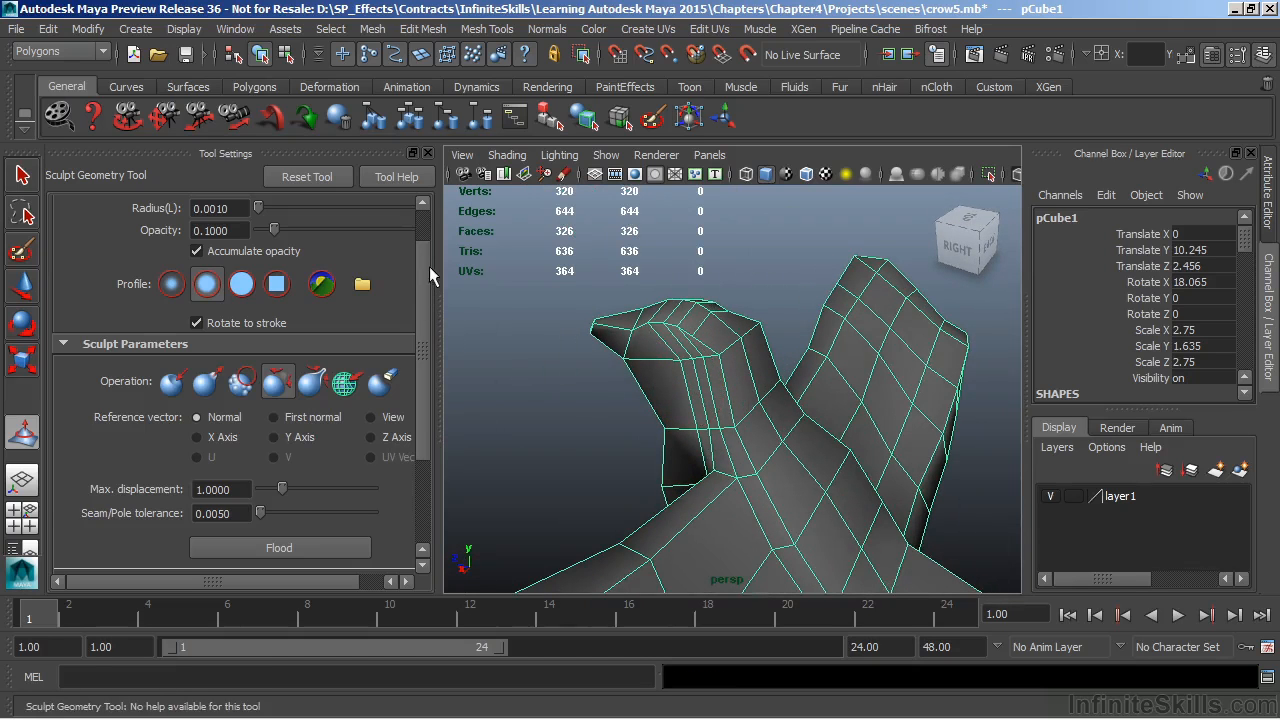
{"action": "left_click_drag", "start_coordinate": [420, 267], "coordinate": [422, 357]}
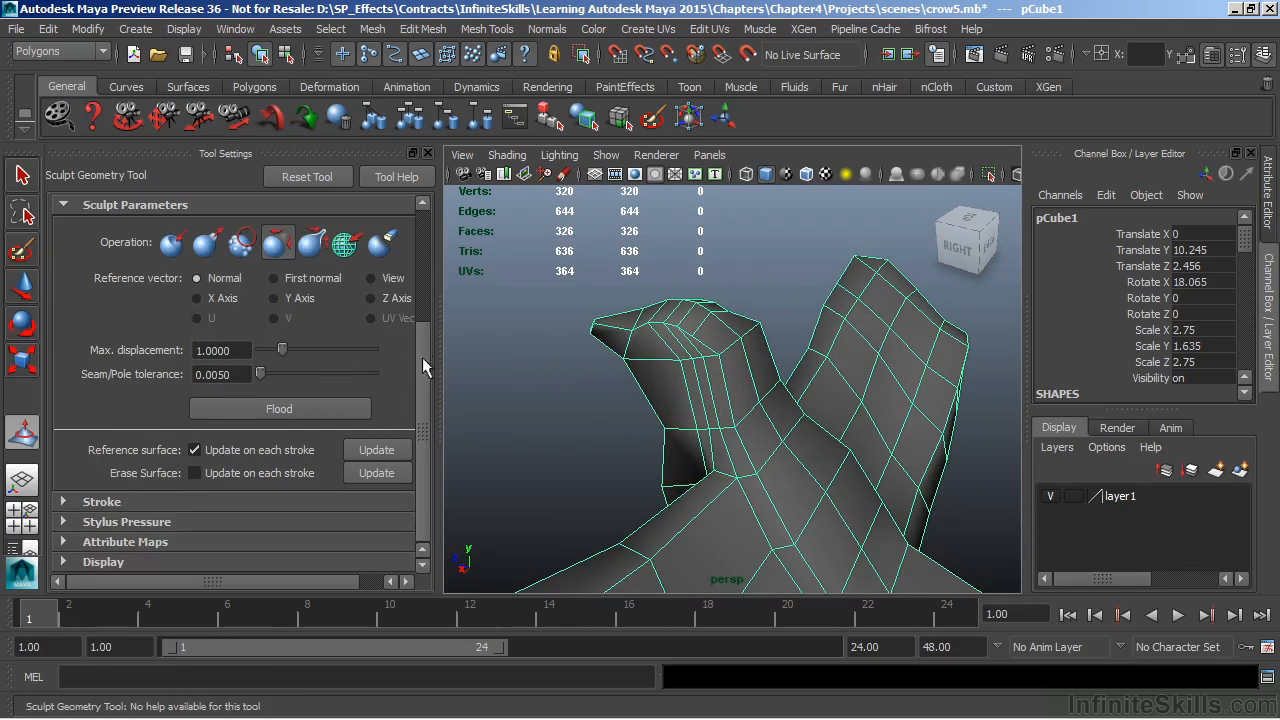
{"action": "left_click", "coordinate": [110, 502]}
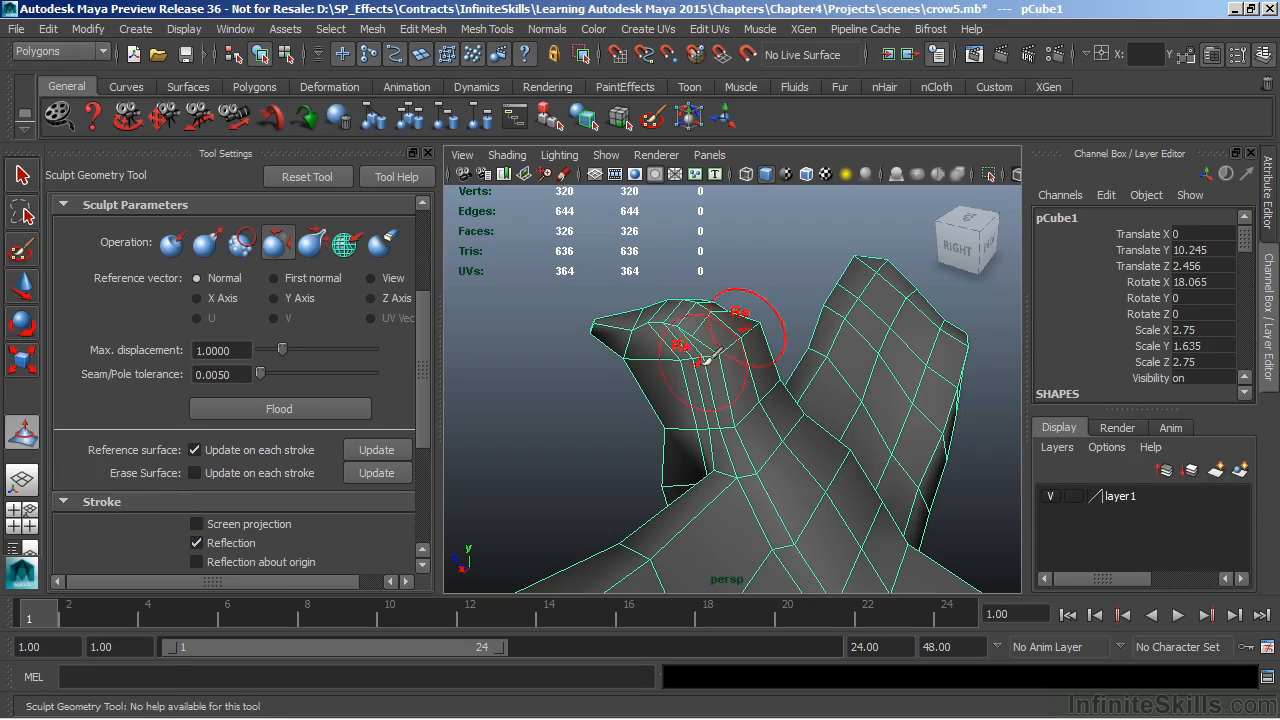
{"action": "left_click_drag", "start_coordinate": [712, 357], "coordinate": [598, 388], "text": "alt"}
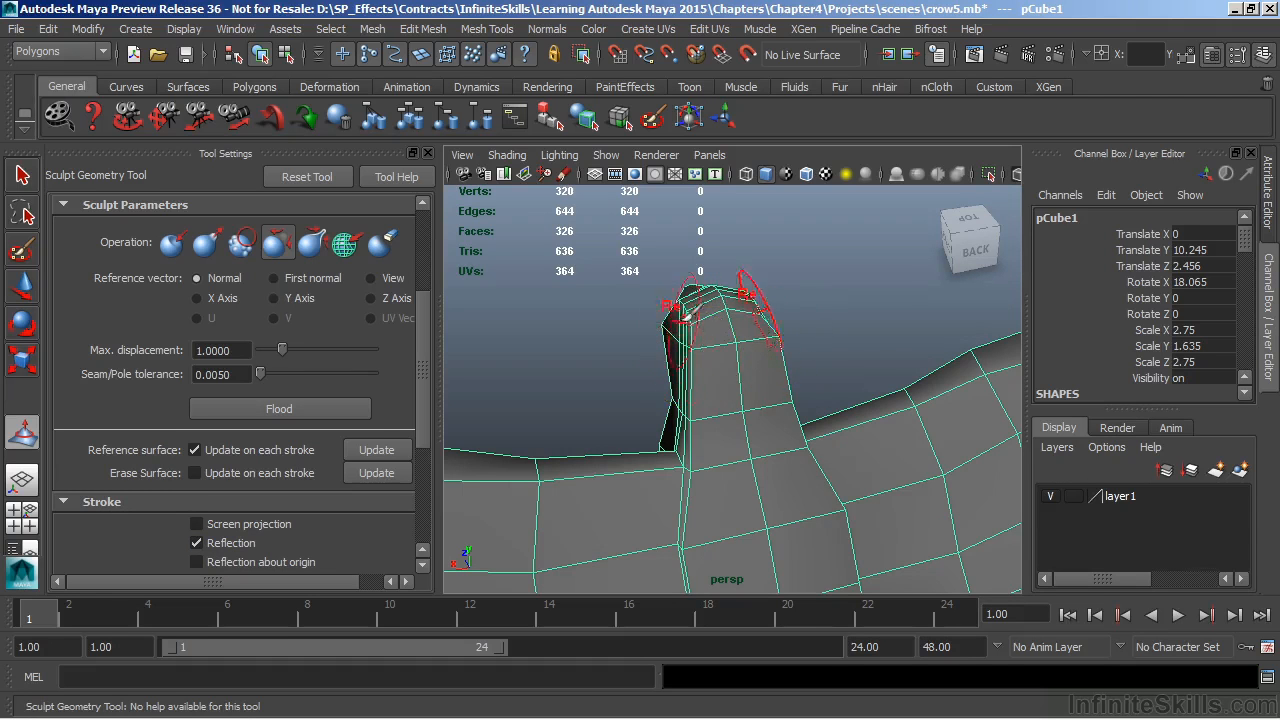
{"action": "left_click_drag", "start_coordinate": [688, 350], "coordinate": [690, 385], "text": "alt"}
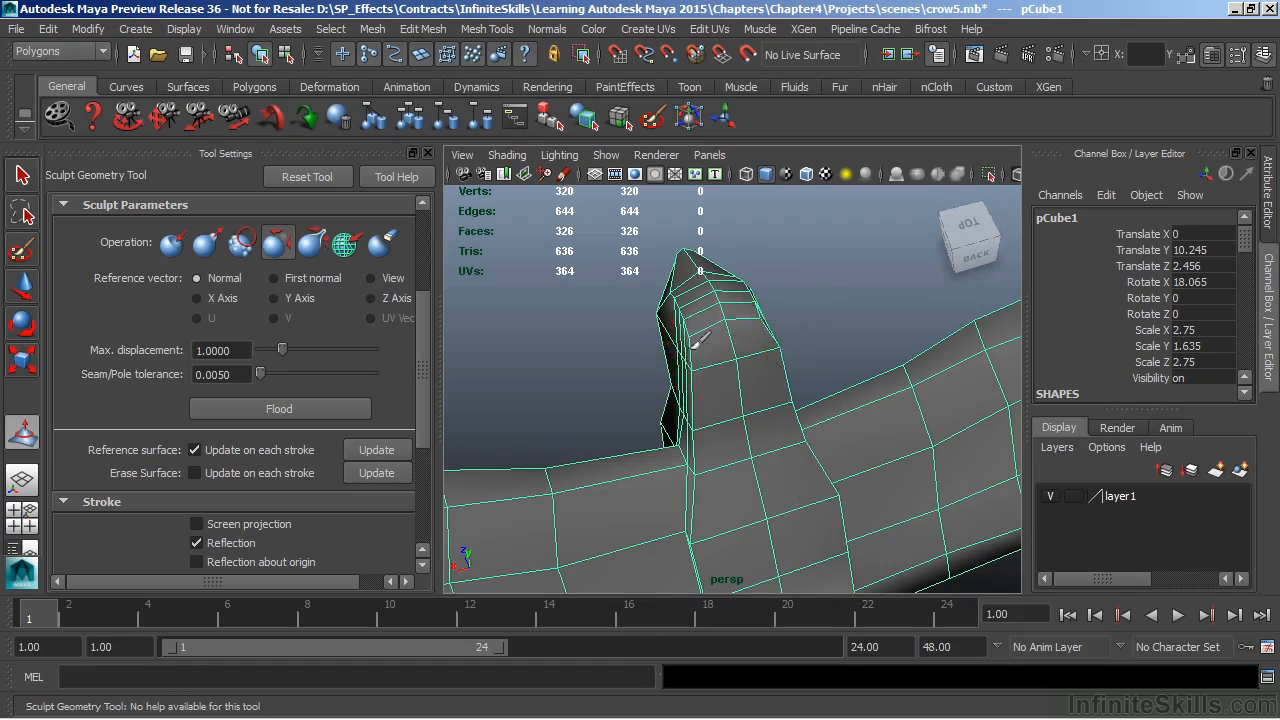
{"action": "left_click_drag", "start_coordinate": [578, 457], "coordinate": [676, 327], "text": "alt"}
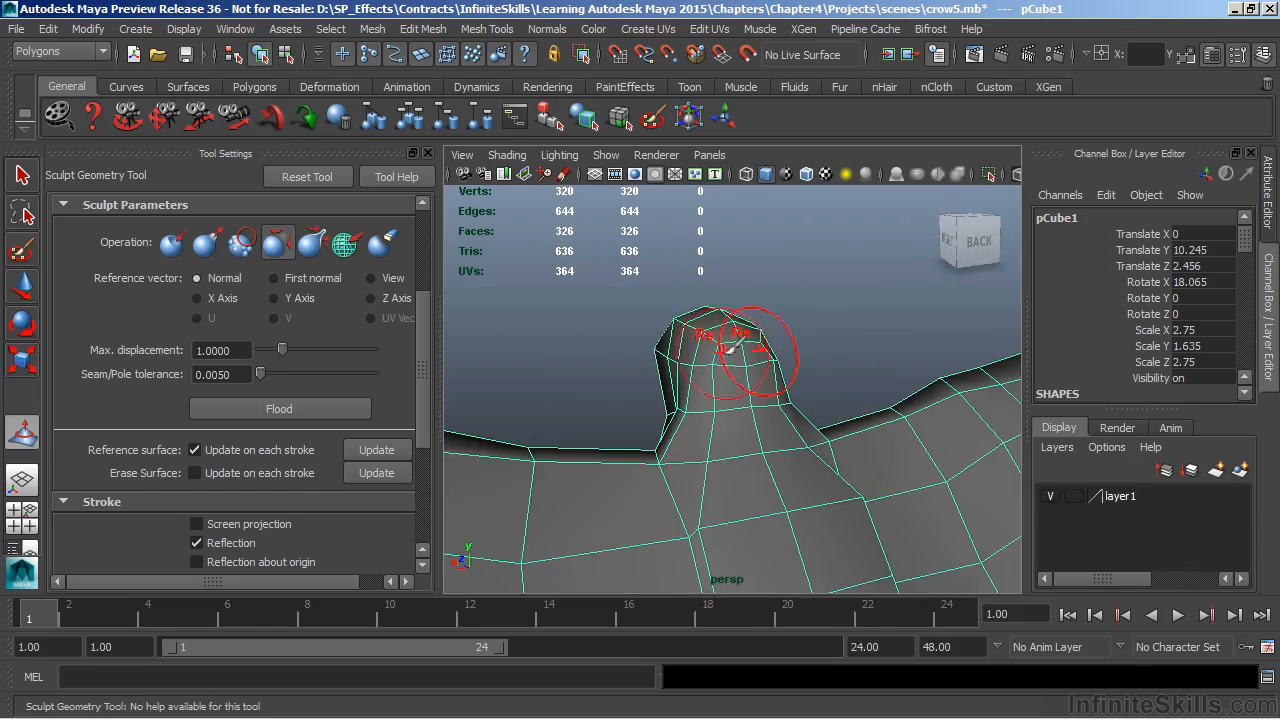
{"action": "left_click_drag", "start_coordinate": [718, 366], "coordinate": [812, 462], "text": "alt"}
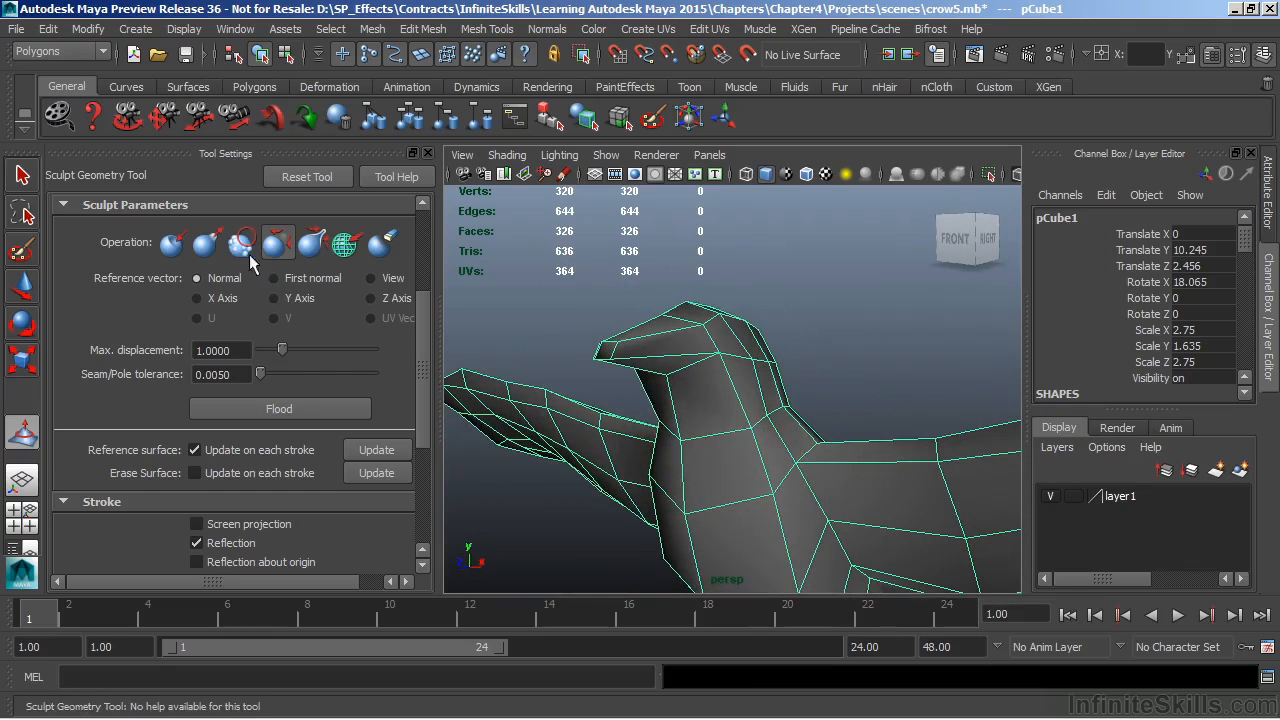
Try a reflected Pull stroke along the surface normal at the crow's wing roots, and undo it.
{"action": "left_click", "coordinate": [207, 243]}
{"action": "mouse_move", "coordinate": [686, 386]}
{"action": "left_mouse_down", "text": "alt"}
{"action": "mouse_move", "coordinate": [686, 371]}
{"action": "mouse_move", "coordinate": [677, 451]}
{"action": "mouse_move", "coordinate": [797, 413]}
{"action": "mouse_move", "coordinate": [694, 451]}
{"action": "mouse_move", "coordinate": [775, 460]}
{"action": "mouse_move", "coordinate": [769, 433]}
{"action": "left_mouse_up", "text": "alt"}
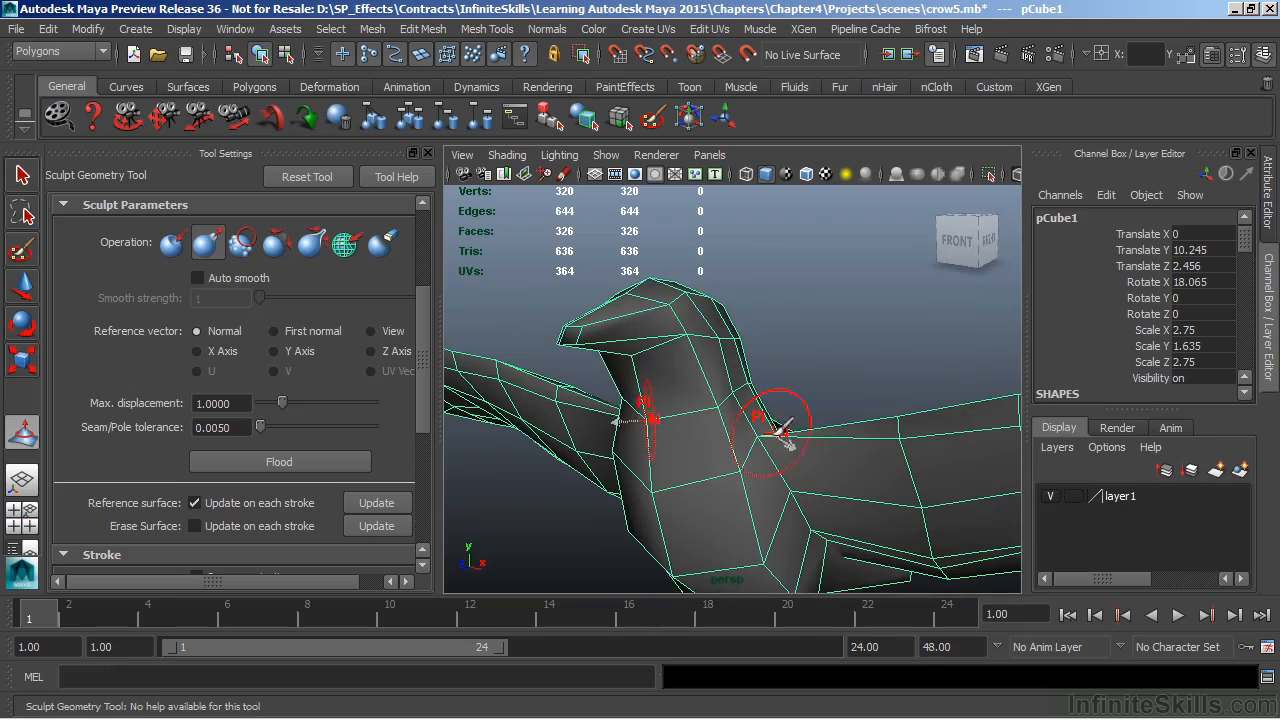
{"action": "key", "text": "ctrl+z"}
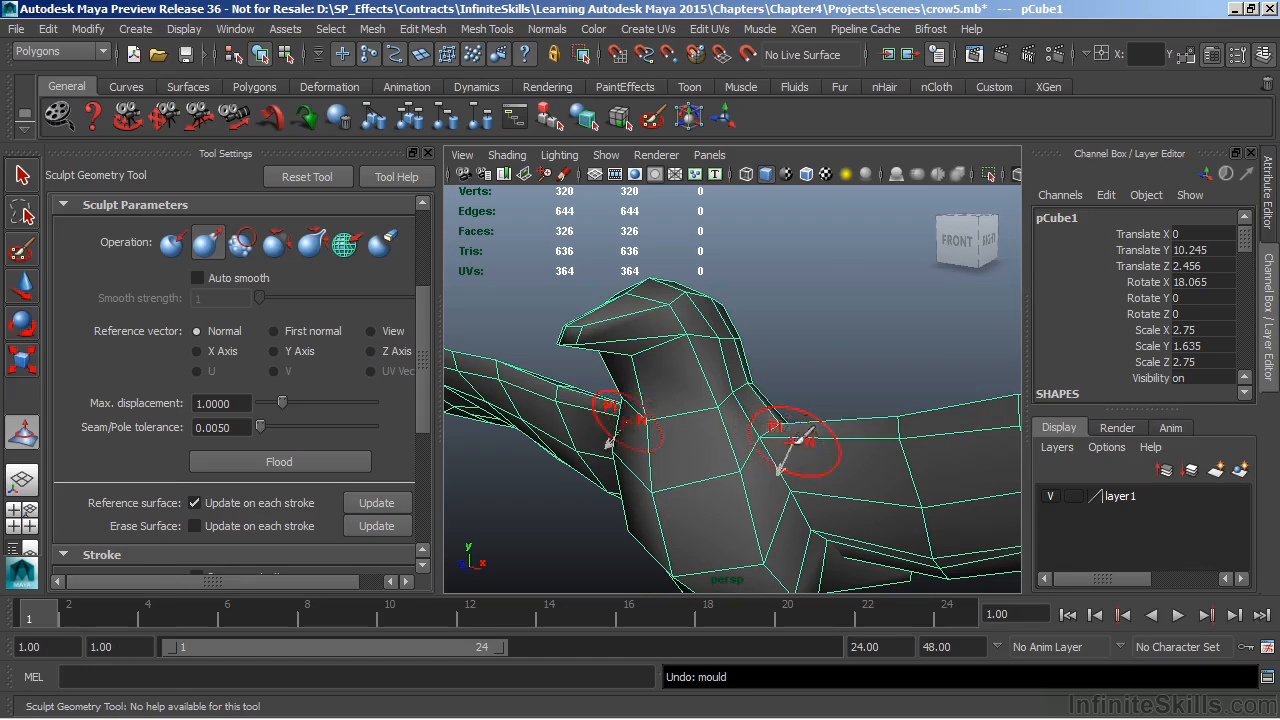
{"action": "left_click_drag", "start_coordinate": [812, 453], "coordinate": [813, 423], "text": "alt"}
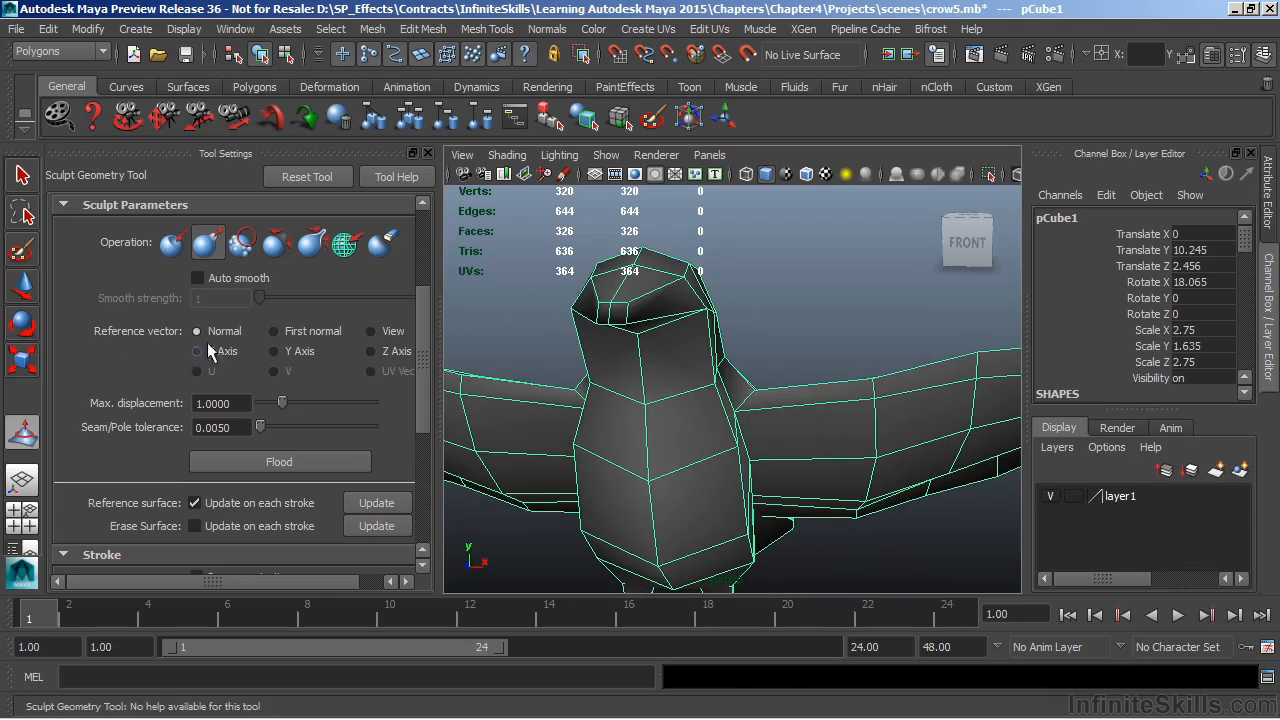
Set the reference vector to X Axis, sculpt a stroke at the wing roots, and undo and redo that stroke.
{"action": "mouse_move", "coordinate": [705, 385]}
{"action": "left_mouse_down", "text": "alt"}
{"action": "mouse_move", "coordinate": [828, 372]}
{"action": "mouse_move", "coordinate": [757, 372]}
{"action": "mouse_move", "coordinate": [745, 392]}
{"action": "mouse_move", "coordinate": [760, 420]}
{"action": "mouse_move", "coordinate": [745, 412]}
{"action": "left_mouse_up", "text": "alt"}
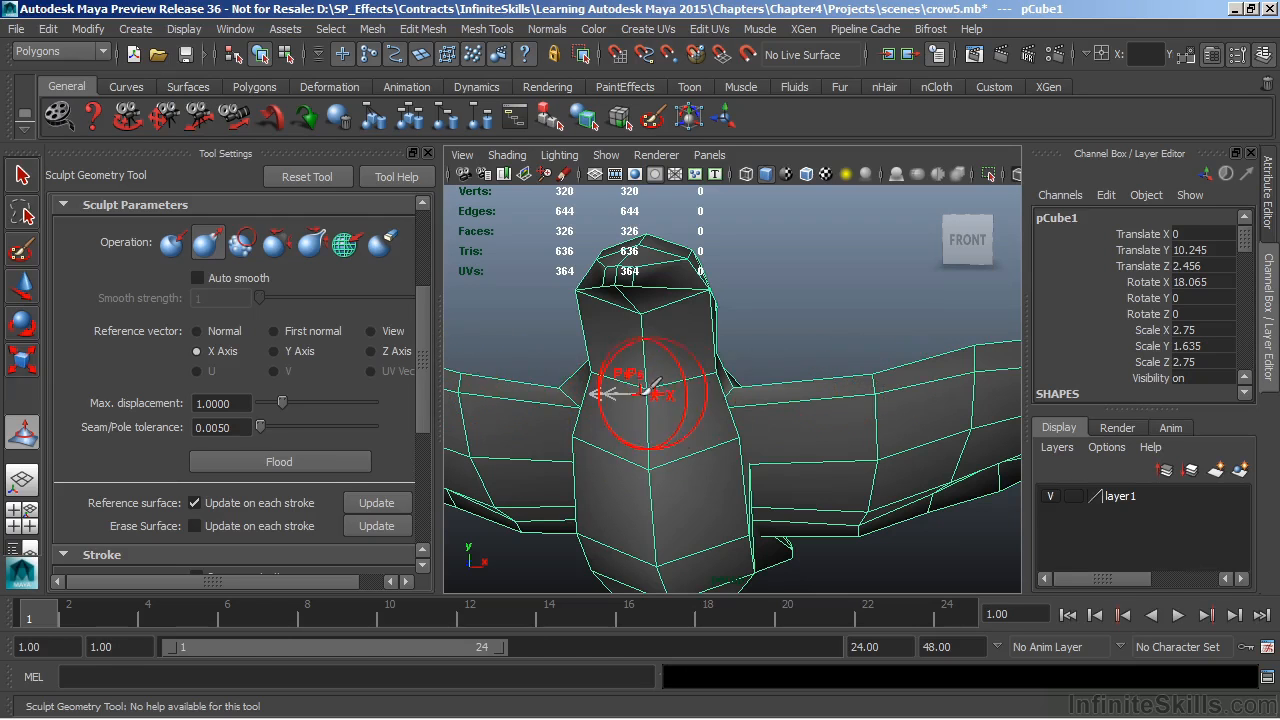
{"action": "key", "text": "ctrl+z"}
{"action": "key", "text": "shift+z"}
Turn on Invert reference vector for the reflected stroke, and sculpt both wing roots inward along the X axis.
{"action": "mouse_move", "coordinate": [430, 327]}
{"action": "left_mouse_down"}
{"action": "mouse_move", "coordinate": [425, 406]}
{"action": "mouse_move", "coordinate": [438, 414]}
{"action": "left_mouse_up"}
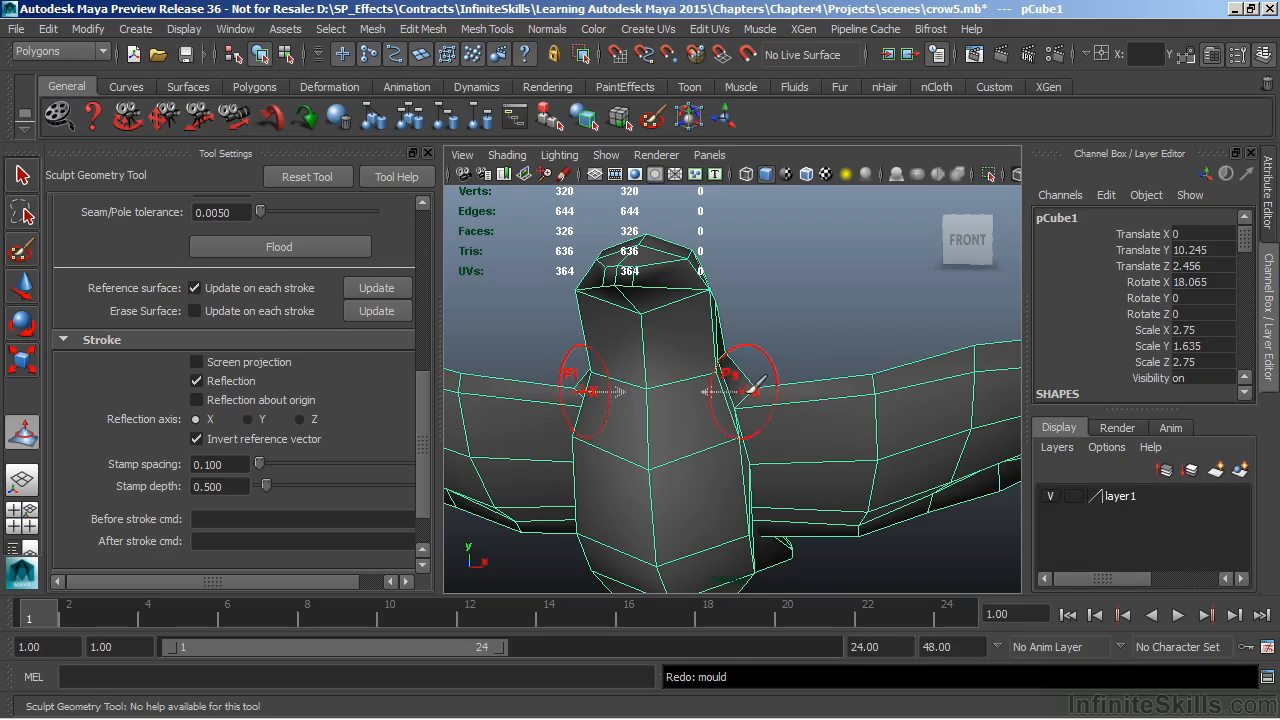
{"action": "mouse_move", "coordinate": [758, 380]}
{"action": "left_mouse_down", "text": "alt"}
{"action": "mouse_move", "coordinate": [748, 395]}
{"action": "mouse_move", "coordinate": [766, 371]}
{"action": "mouse_move", "coordinate": [771, 434]}
{"action": "mouse_move", "coordinate": [900, 416]}
{"action": "mouse_move", "coordinate": [820, 430]}
{"action": "mouse_move", "coordinate": [783, 429]}
{"action": "mouse_move", "coordinate": [857, 416]}
{"action": "mouse_move", "coordinate": [672, 421]}
{"action": "mouse_move", "coordinate": [700, 365]}
{"action": "left_mouse_up", "text": "alt"}
{"action": "left_click_drag", "start_coordinate": [745, 435], "coordinate": [806, 423], "text": "alt"}
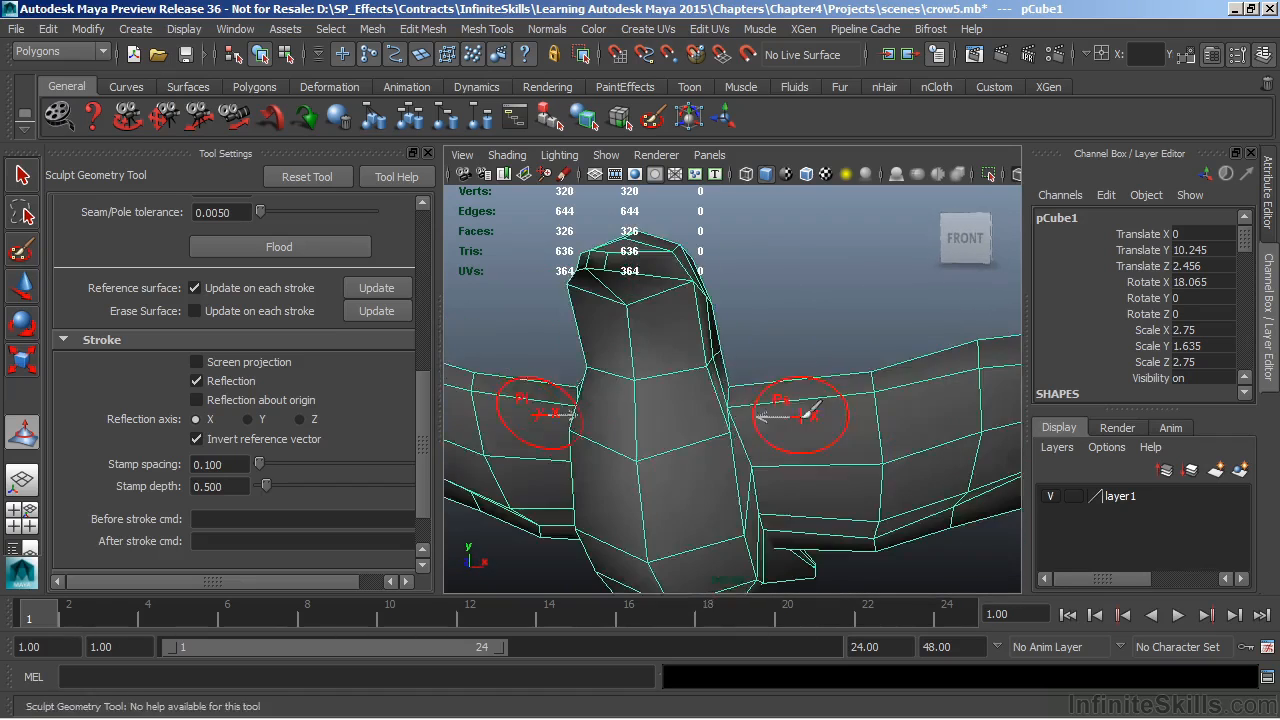
{"action": "mouse_move", "coordinate": [871, 457]}
{"action": "left_mouse_down", "text": "alt"}
{"action": "mouse_move", "coordinate": [655, 405]}
{"action": "mouse_move", "coordinate": [810, 443]}
{"action": "left_mouse_up", "text": "alt"}
Restart the sculpt tool with the Pinch operation, set the brush opacity to 1, and enlarge the upper radius to 2.1361.
{"action": "key", "text": "q"}
{"action": "left_click", "coordinate": [22, 432]}
{"action": "mouse_move", "coordinate": [423, 420]}
{"action": "left_mouse_down"}
{"action": "mouse_move", "coordinate": [420, 283]}
{"action": "mouse_move", "coordinate": [420, 298]}
{"action": "left_mouse_up"}
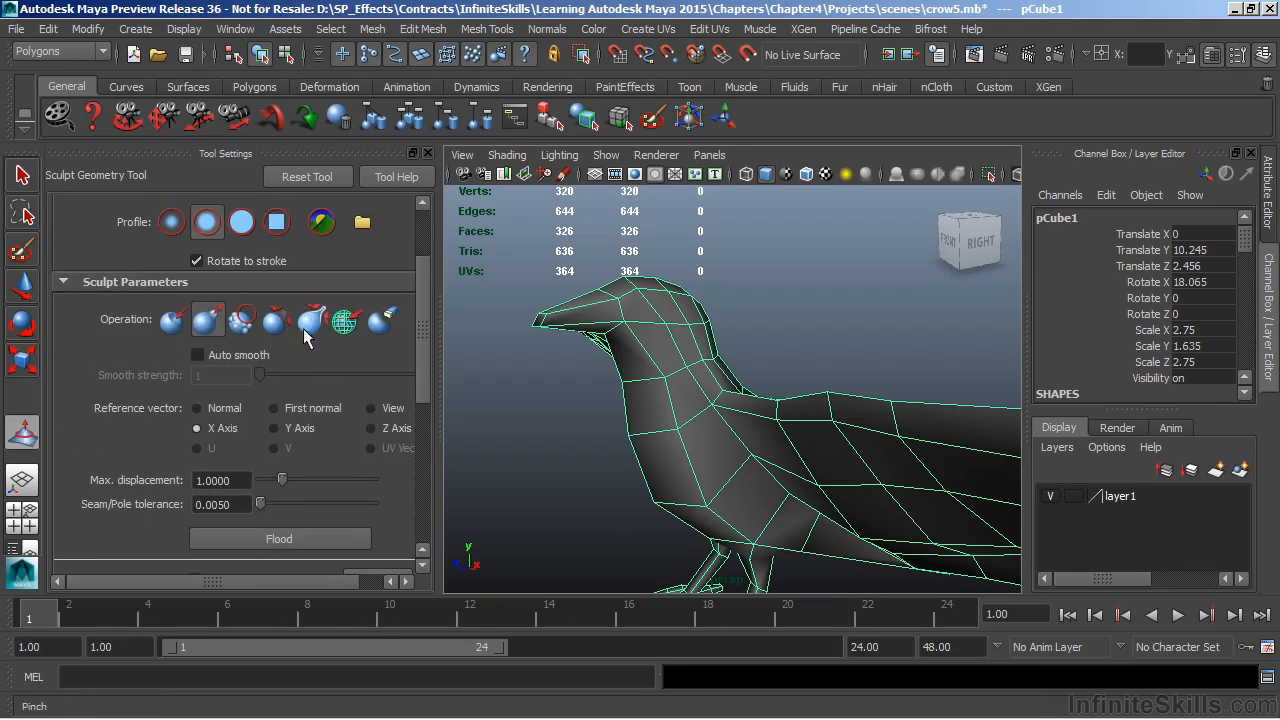
{"action": "left_click", "coordinate": [311, 322]}
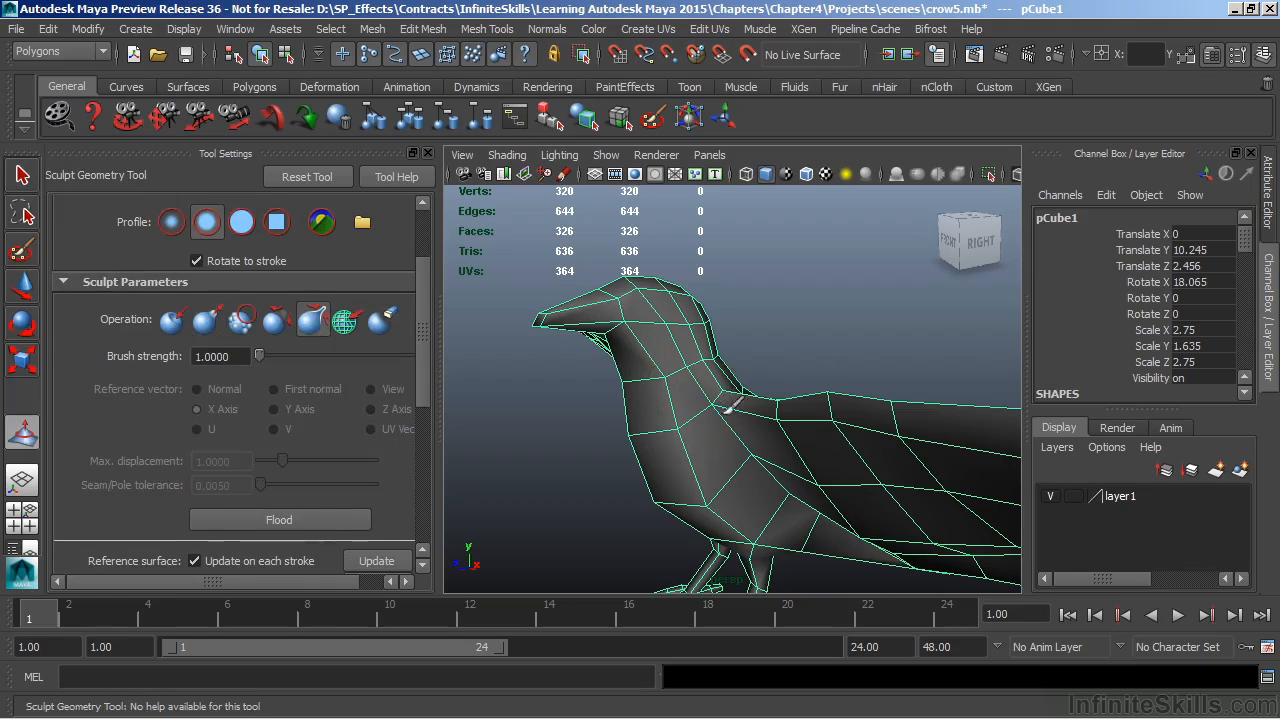
{"action": "left_click_drag", "start_coordinate": [702, 396], "coordinate": [738, 393], "text": "alt"}
{"action": "mouse_move", "coordinate": [423, 335]}
{"action": "left_mouse_down"}
{"action": "mouse_move", "coordinate": [421, 290]}
{"action": "mouse_move", "coordinate": [440, 285]}
{"action": "left_mouse_up"}
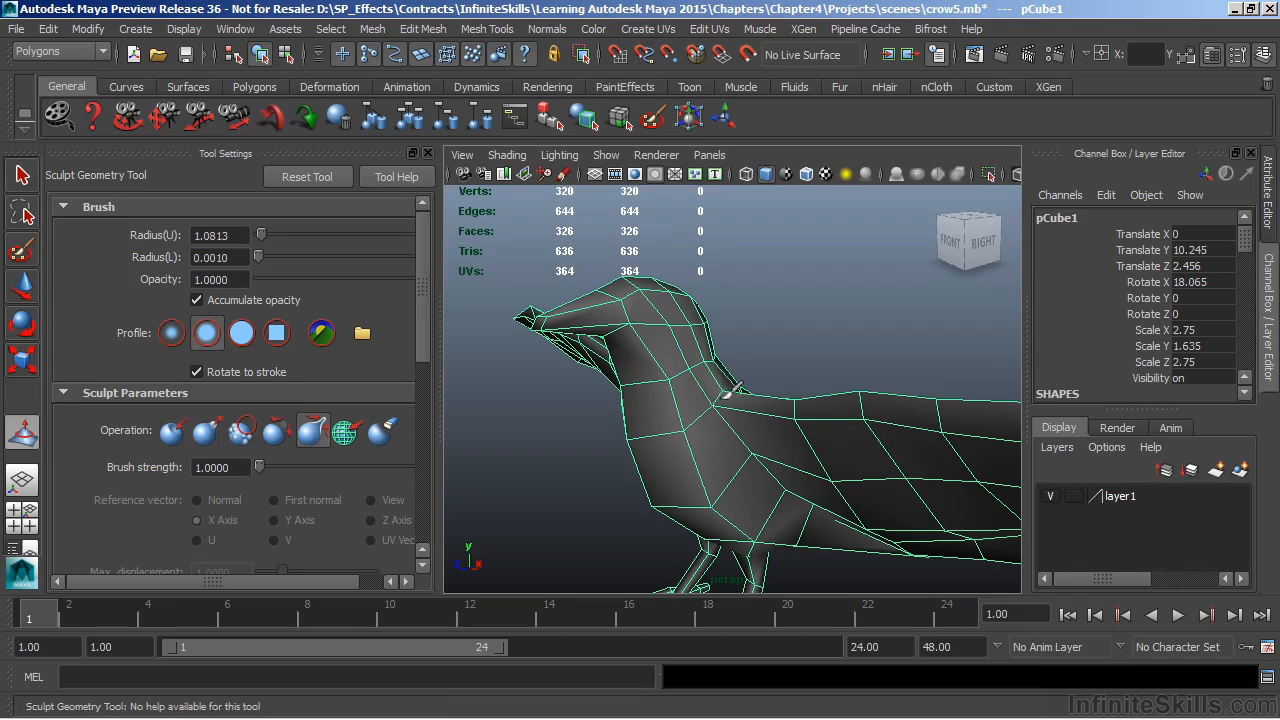
{"action": "key", "text": "b"}
{"action": "mouse_move", "coordinate": [733, 388]}
{"action": "left_mouse_down"}
{"action": "mouse_move", "coordinate": [757, 396]}
{"action": "mouse_move", "coordinate": [737, 443]}
{"action": "mouse_move", "coordinate": [737, 414]}
{"action": "mouse_move", "coordinate": [763, 423]}
{"action": "mouse_move", "coordinate": [691, 431]}
{"action": "left_mouse_up"}
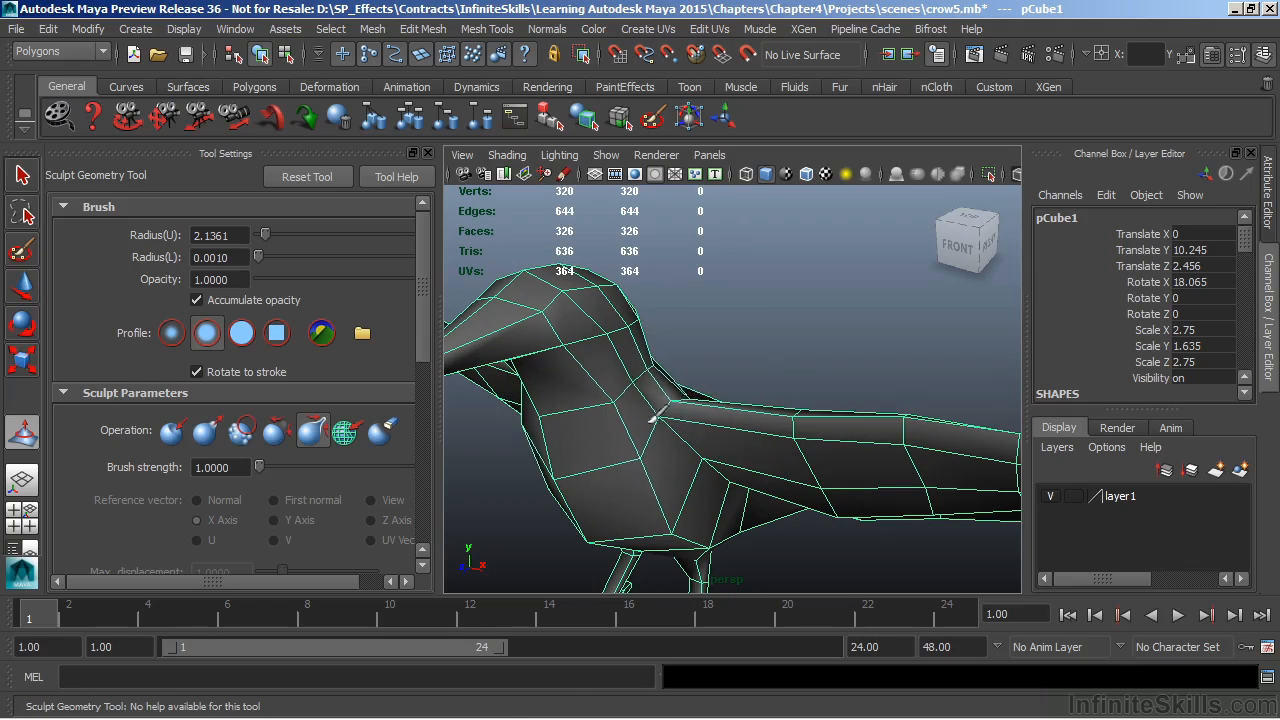
Try pinching the edges at the crow's wing root and along the wing's leading edge, and undo the strokes.
{"action": "mouse_move", "coordinate": [632, 418]}
{"action": "left_mouse_down"}
{"action": "mouse_move", "coordinate": [673, 394]}
{"action": "mouse_move", "coordinate": [660, 410]}
{"action": "left_mouse_up"}
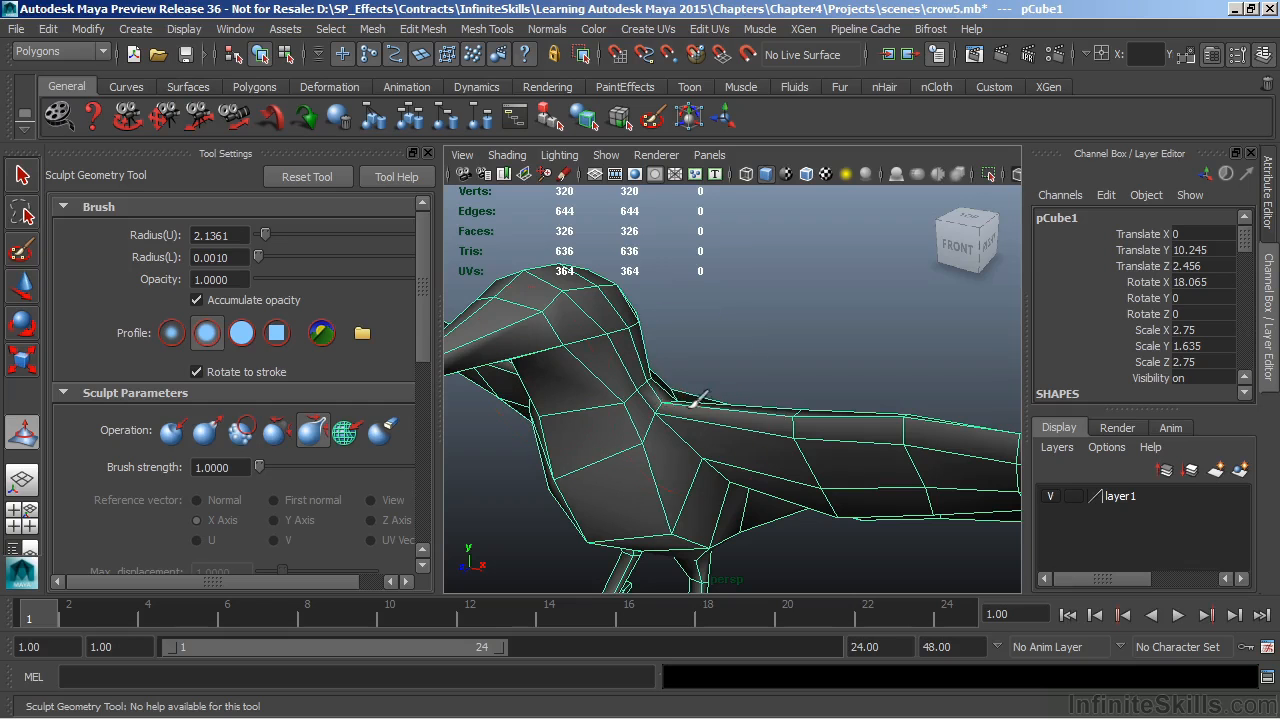
{"action": "mouse_move", "coordinate": [870, 412]}
{"action": "left_mouse_down"}
{"action": "mouse_move", "coordinate": [920, 430]}
{"action": "mouse_move", "coordinate": [683, 460]}
{"action": "mouse_move", "coordinate": [826, 414]}
{"action": "left_mouse_up"}
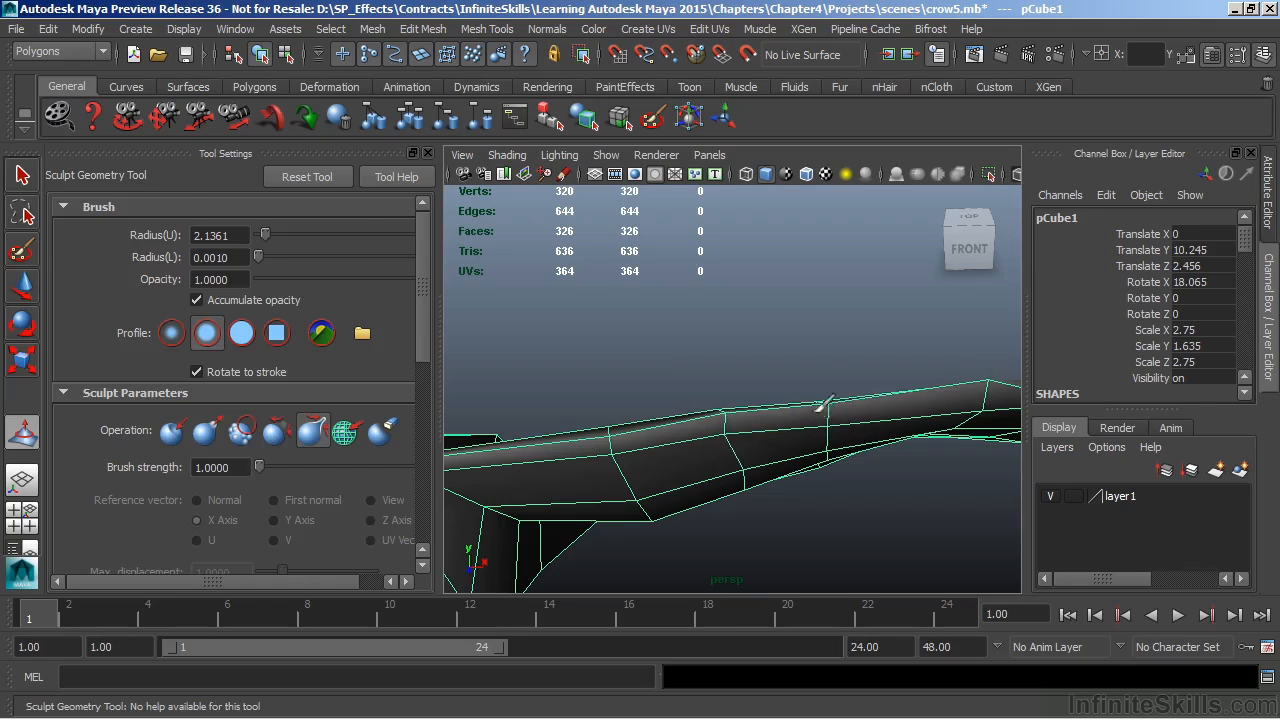
{"action": "key", "text": "ctrl+z"}
{"action": "mouse_move", "coordinate": [726, 371]}
{"action": "left_mouse_down", "text": "alt"}
{"action": "mouse_move", "coordinate": [857, 374]}
{"action": "mouse_move", "coordinate": [751, 414]}
{"action": "mouse_move", "coordinate": [820, 430]}
{"action": "mouse_move", "coordinate": [771, 360]}
{"action": "mouse_move", "coordinate": [680, 444]}
{"action": "left_mouse_up", "text": "alt"}
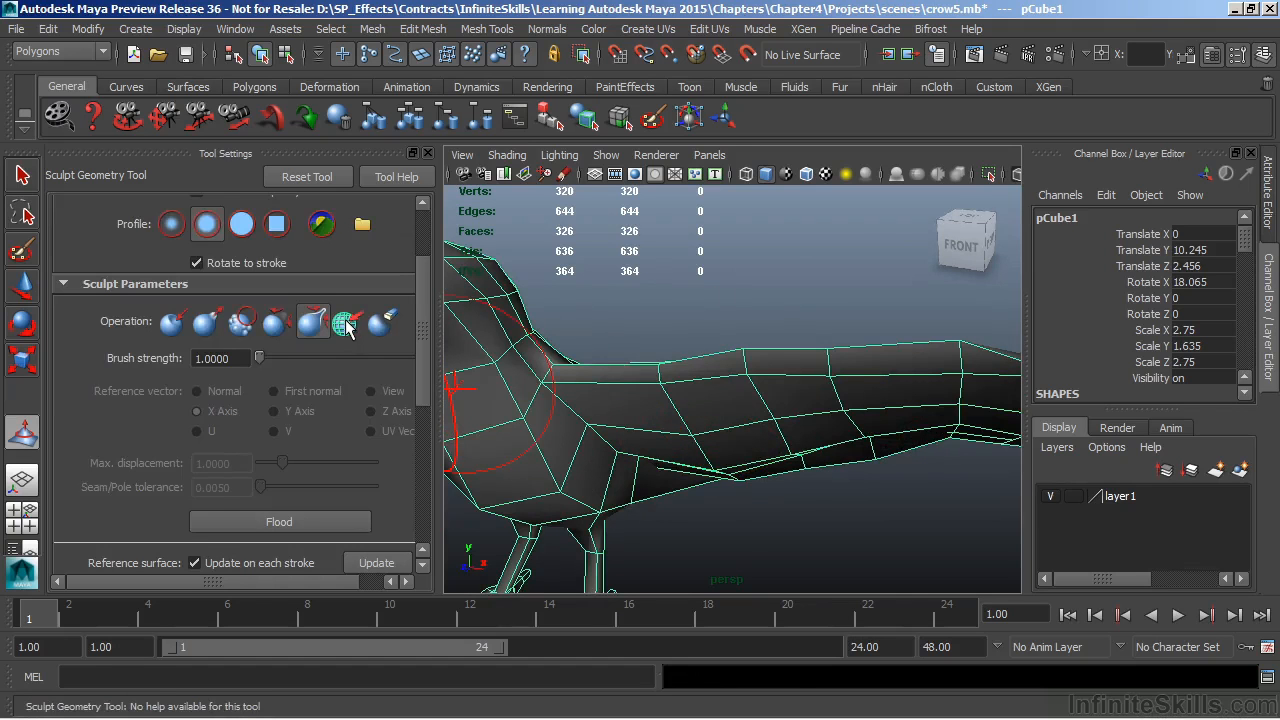
Reset the sculpt tool, choose the Slide operation, and slide the edges across the crow's wing surface.
{"action": "left_click", "coordinate": [346, 324]}
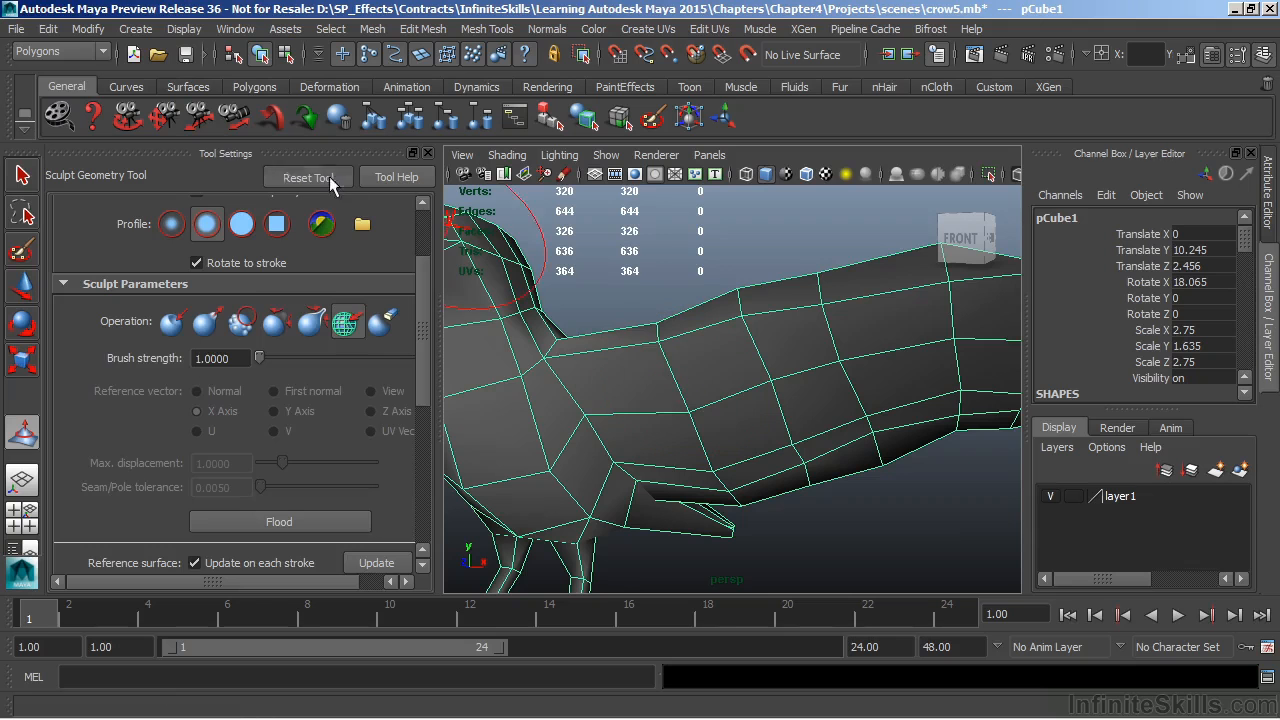
{"action": "left_click", "coordinate": [310, 177]}
{"action": "left_click", "coordinate": [344, 326]}
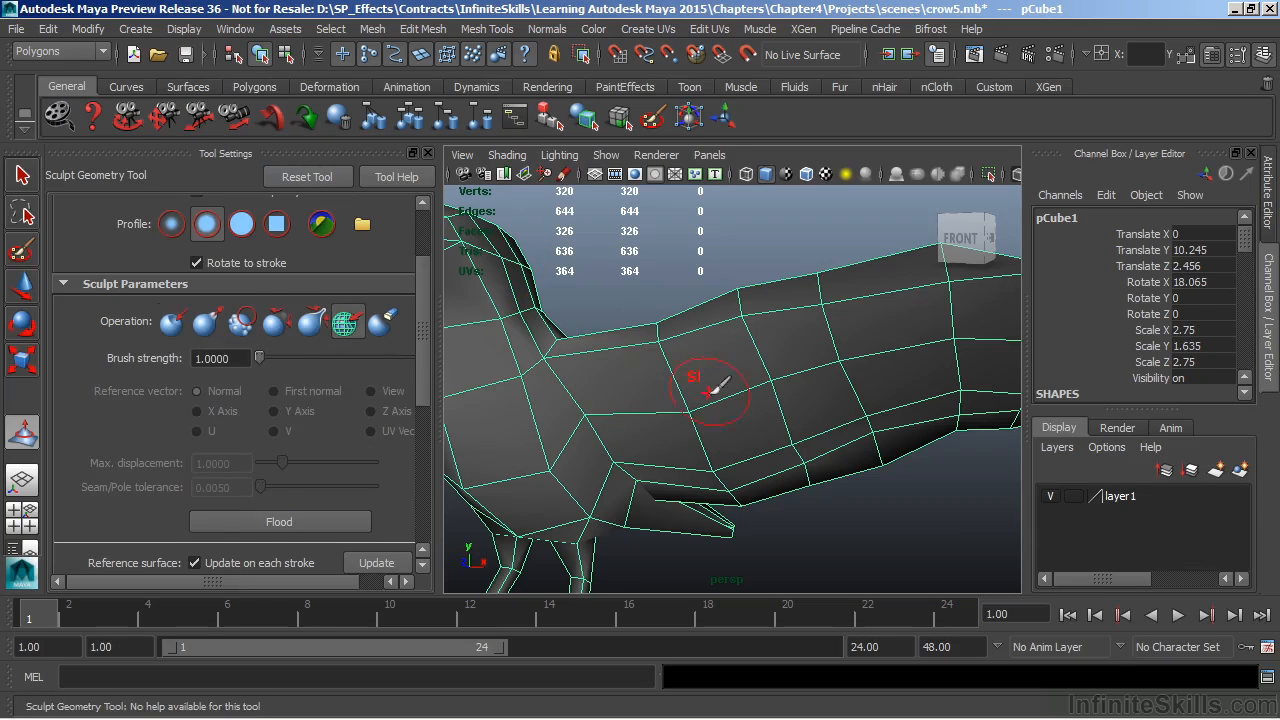
{"action": "mouse_move", "coordinate": [737, 371]}
{"action": "left_mouse_down", "text": "alt"}
{"action": "mouse_move", "coordinate": [833, 357]}
{"action": "mouse_move", "coordinate": [690, 395]}
{"action": "left_mouse_up", "text": "alt"}
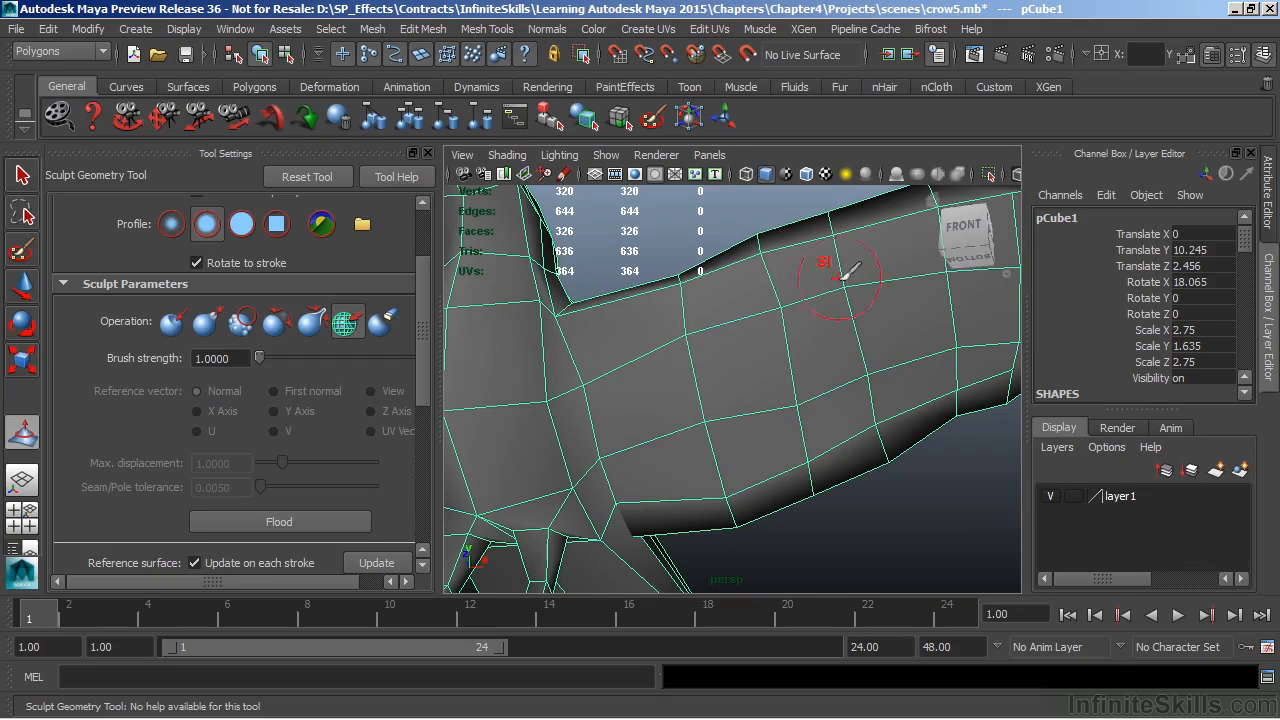
{"action": "left_click_drag", "start_coordinate": [848, 402], "coordinate": [687, 392], "text": "alt"}
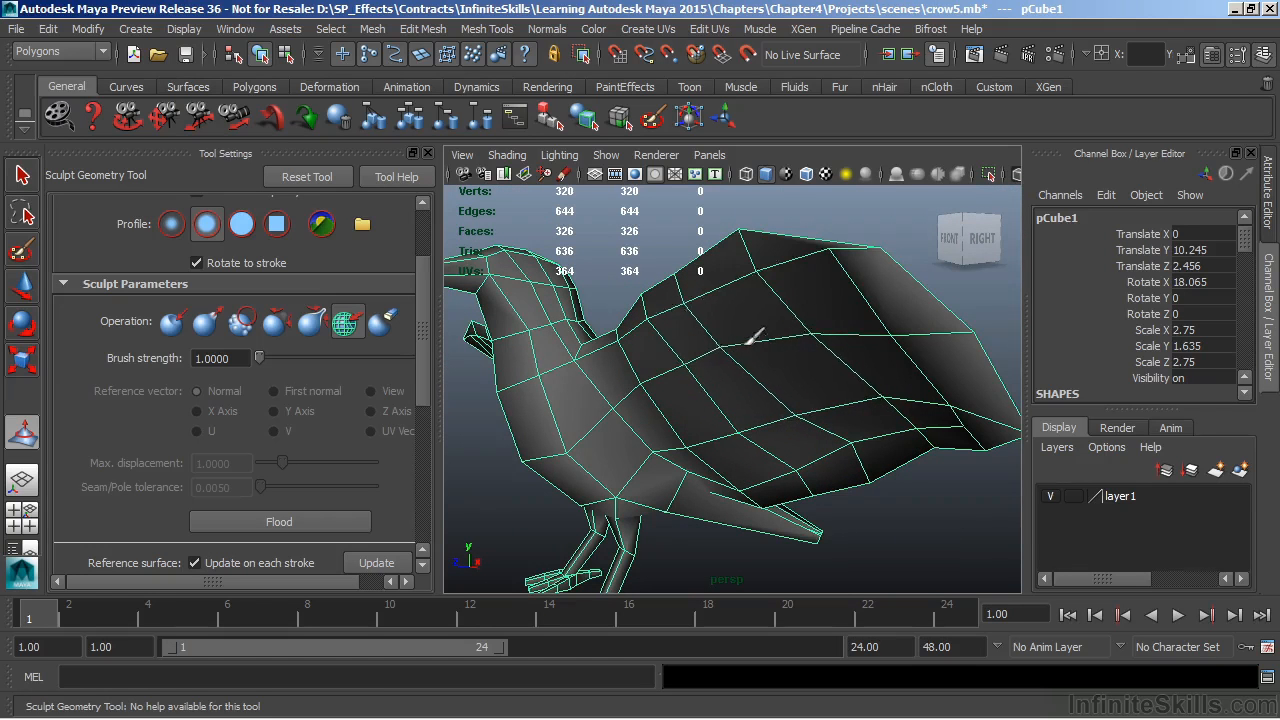
{"action": "left_click_drag", "start_coordinate": [754, 338], "coordinate": [876, 450], "text": "alt"}
{"action": "left_click_drag", "start_coordinate": [826, 404], "coordinate": [670, 405], "text": "alt"}
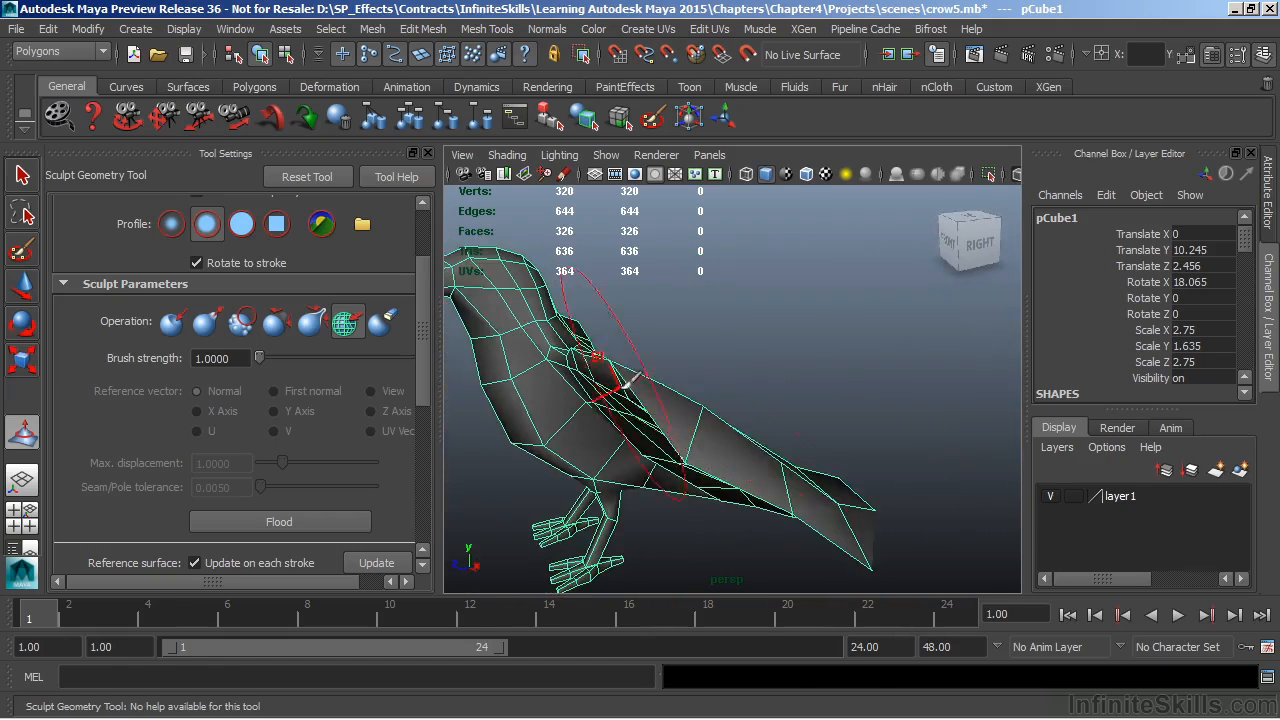
{"action": "left_click_drag", "start_coordinate": [686, 457], "coordinate": [663, 457], "text": "alt"}
{"action": "left_click_drag", "start_coordinate": [690, 366], "coordinate": [934, 395], "text": "alt"}
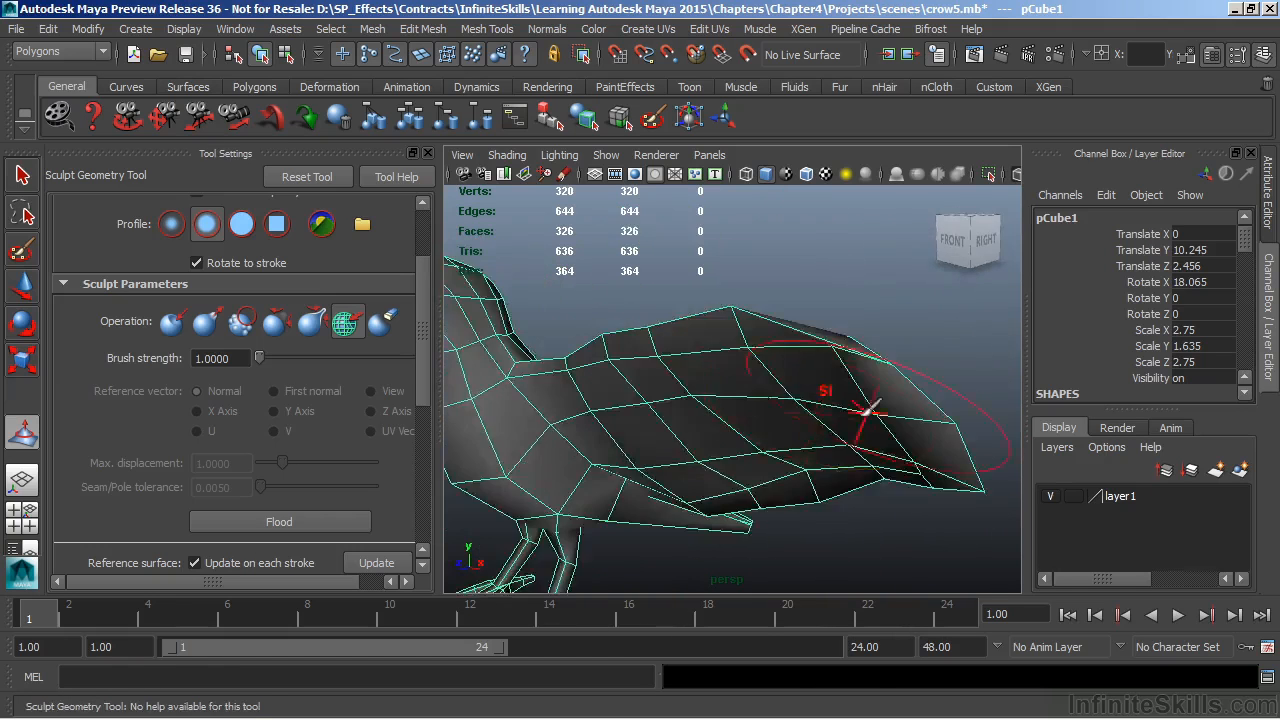
{"action": "right_click_drag", "start_coordinate": [800, 430], "coordinate": [600, 398], "text": "alt"}
{"action": "middle_click_drag", "start_coordinate": [600, 398], "coordinate": [698, 370], "text": "alt"}
Pull the wing surface outward with the Pull operation, and remove the bulge with the Erase operation.
{"action": "left_click", "coordinate": [206, 322]}
{"action": "left_click_drag", "start_coordinate": [714, 352], "coordinate": [686, 357], "text": "alt"}
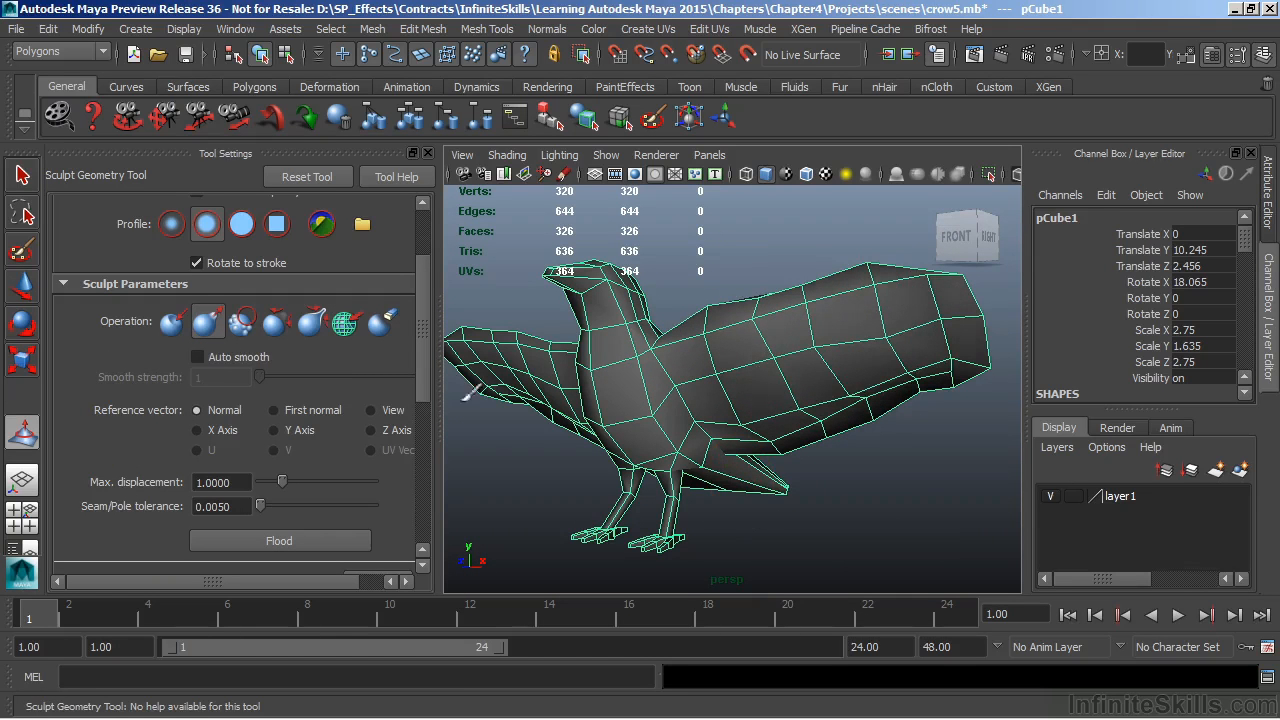
{"action": "left_click", "coordinate": [384, 324]}
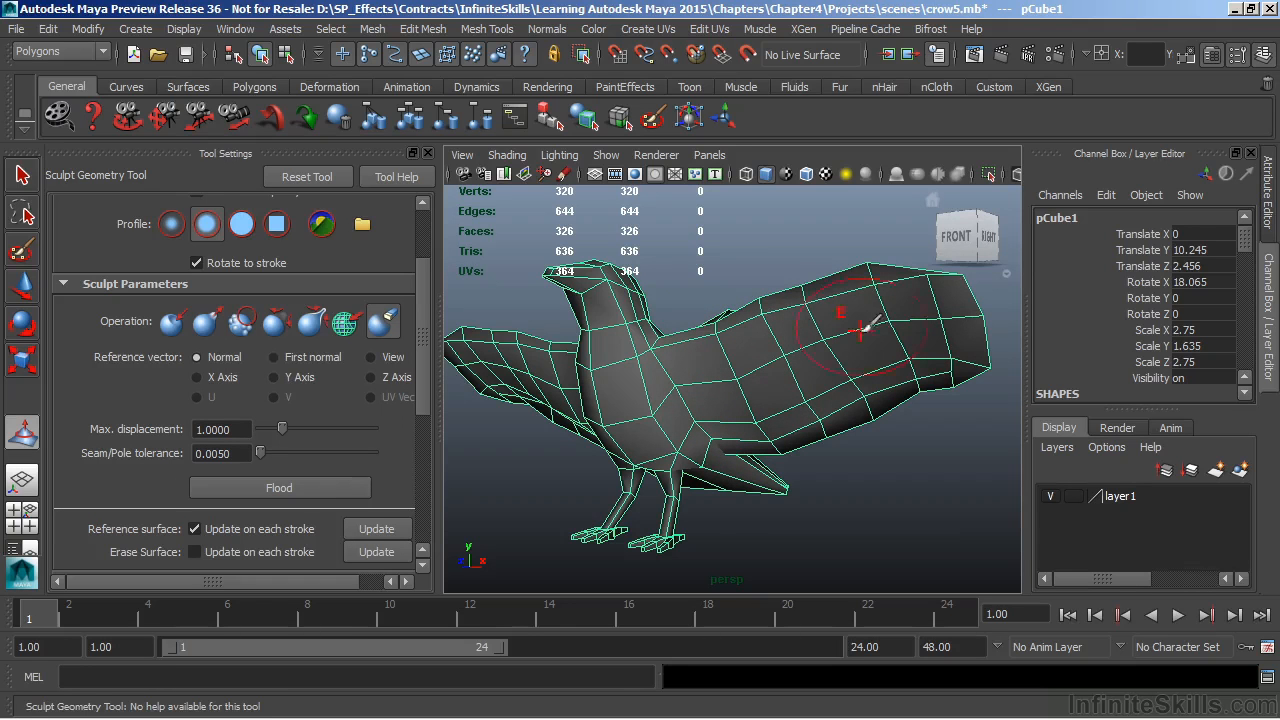
{"action": "left_click", "coordinate": [383, 330]}
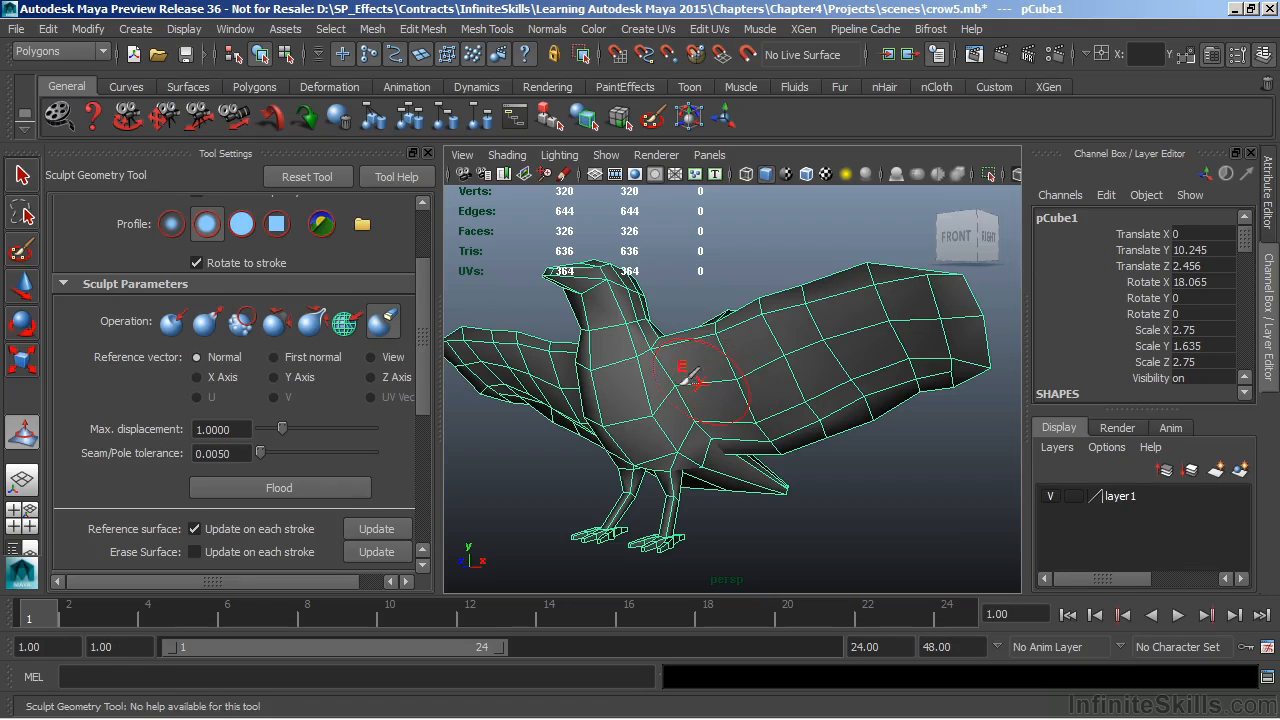
Pull the wing outward again, deselect and reselect the crow, and restart the sculpt tool with the Erase operation.
{"action": "left_click", "coordinate": [206, 321]}
{"action": "left_click_drag", "start_coordinate": [783, 352], "coordinate": [765, 362]}
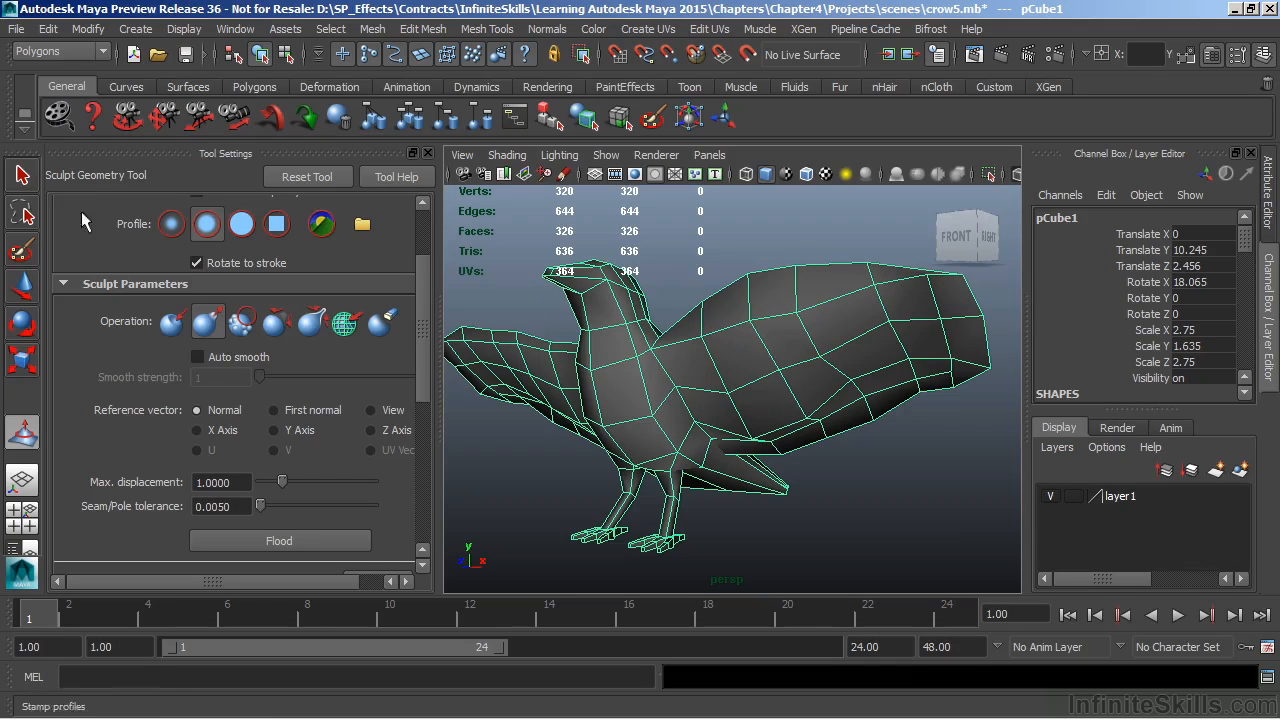
{"action": "left_click", "coordinate": [22, 176]}
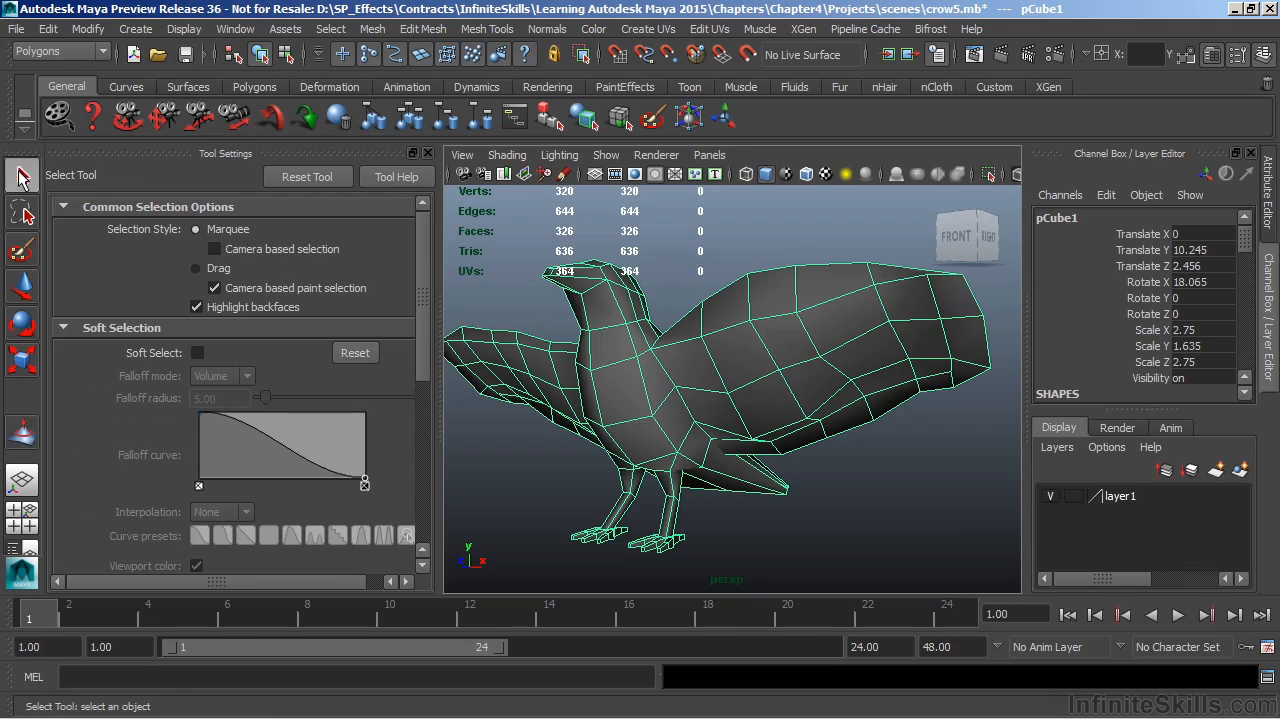
{"action": "left_click", "coordinate": [742, 214]}
{"action": "left_click", "coordinate": [802, 311]}
{"action": "left_click", "coordinate": [22, 433]}
{"action": "left_click", "coordinate": [383, 322]}
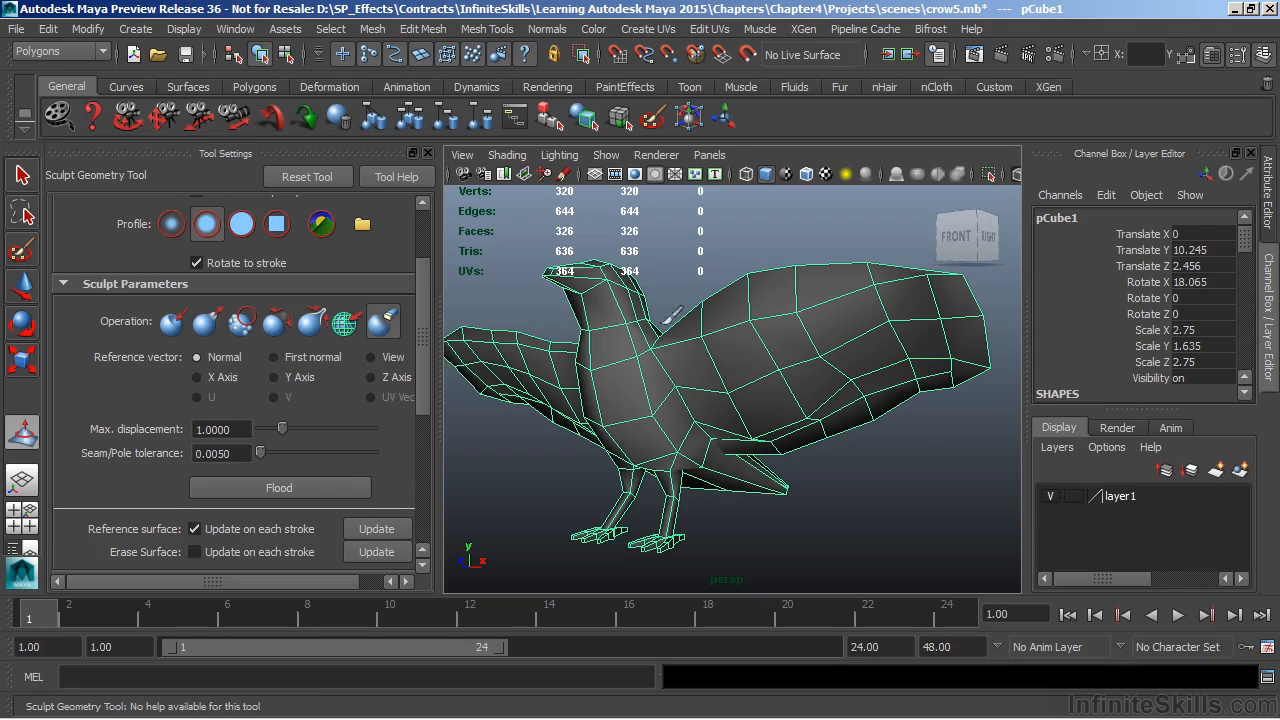
Undo the reselection of the crow and the last Pull stroke on the wing.
{"action": "key", "text": "ctrl+z"}
{"action": "key", "text": "ctrl+z"}
{"action": "key", "text": "ctrl+z"}
{"action": "key", "text": "ctrl+z"}
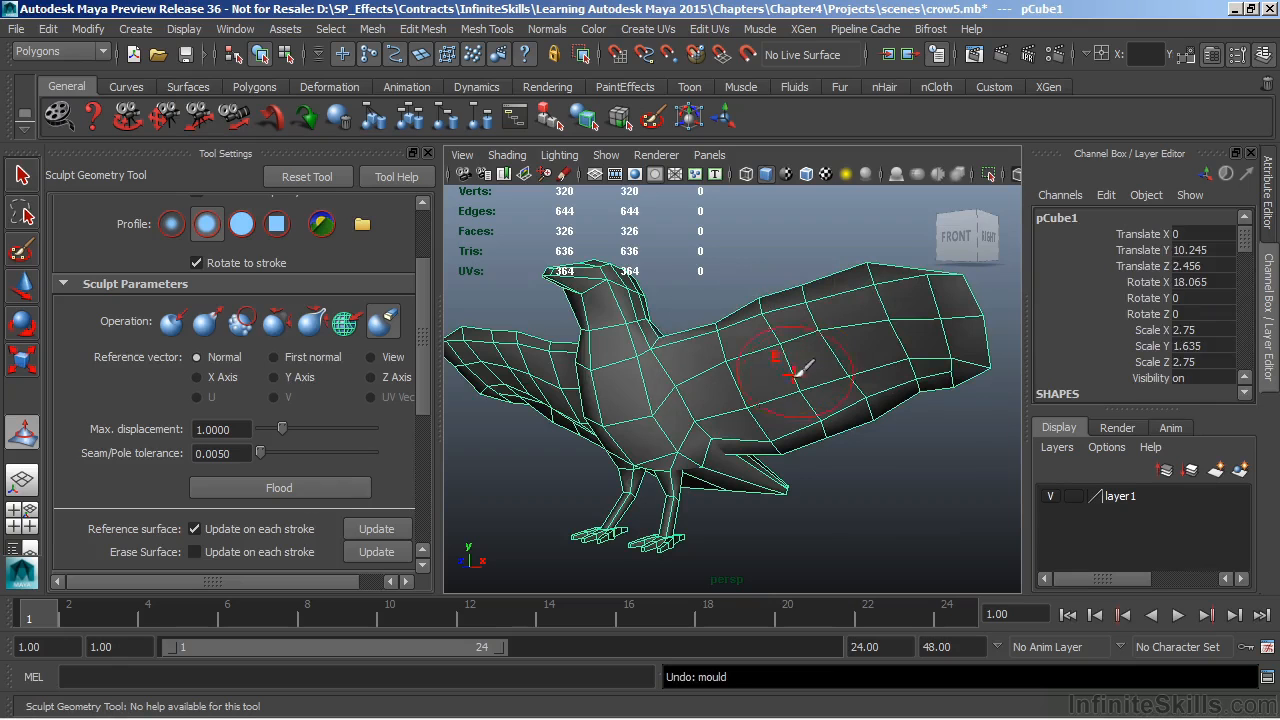
Pull the wing outward with the Pull operation, and partially erase the bulge using Erase at a brush opacity of 0.0595.
{"action": "scroll", "coordinate": [405, 415], "scroll_direction": "up", "scroll_amount": 2}
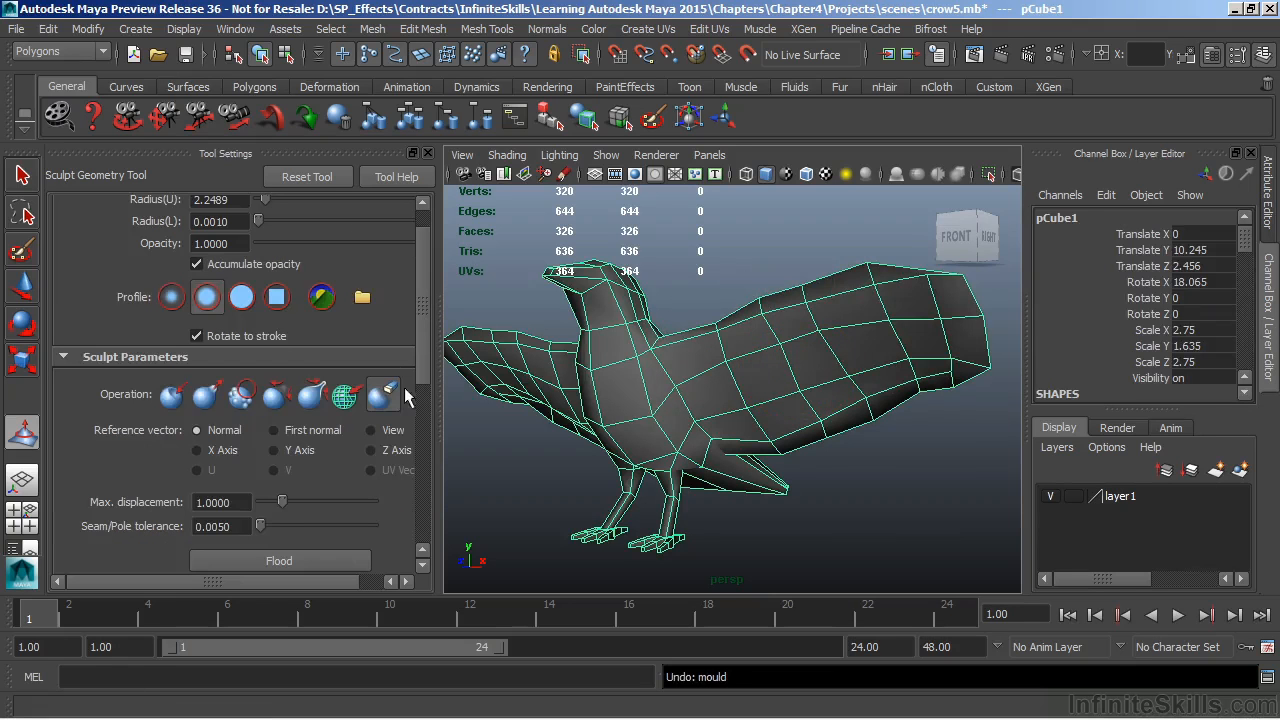
{"action": "left_click", "coordinate": [207, 396]}
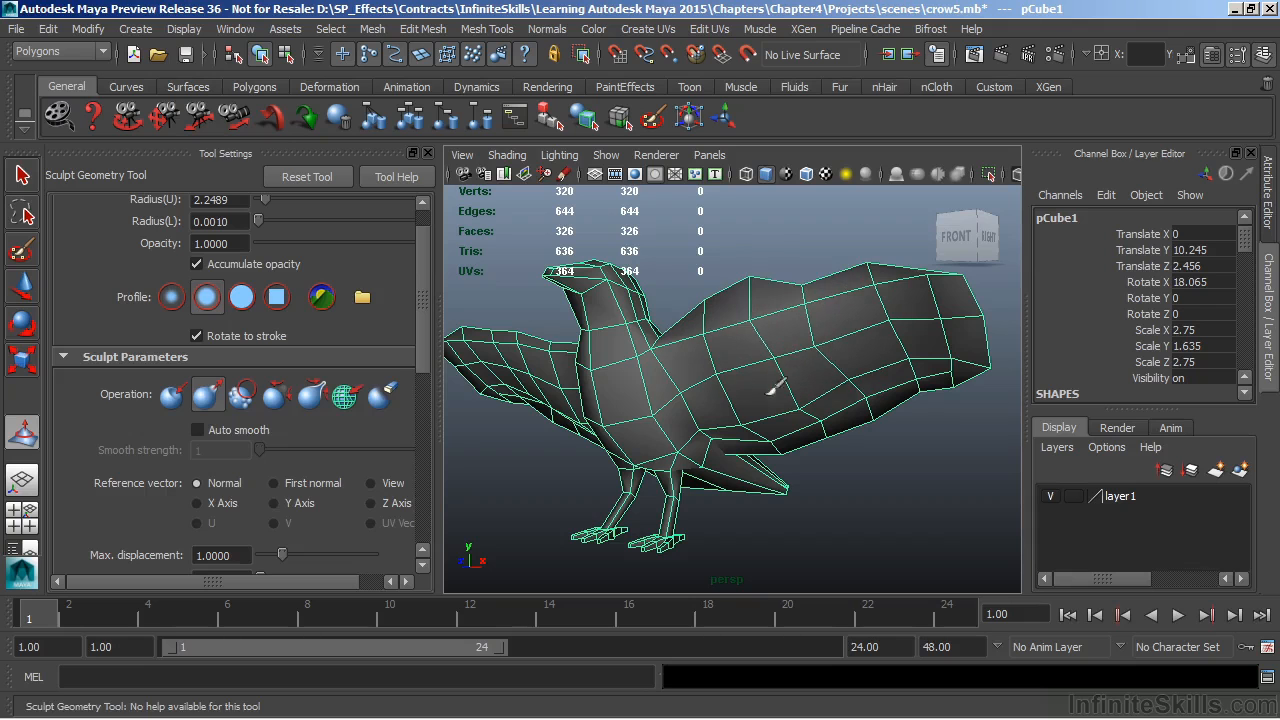
{"action": "left_click", "coordinate": [381, 395]}
{"action": "left_click_drag", "start_coordinate": [273, 241], "coordinate": [267, 242]}
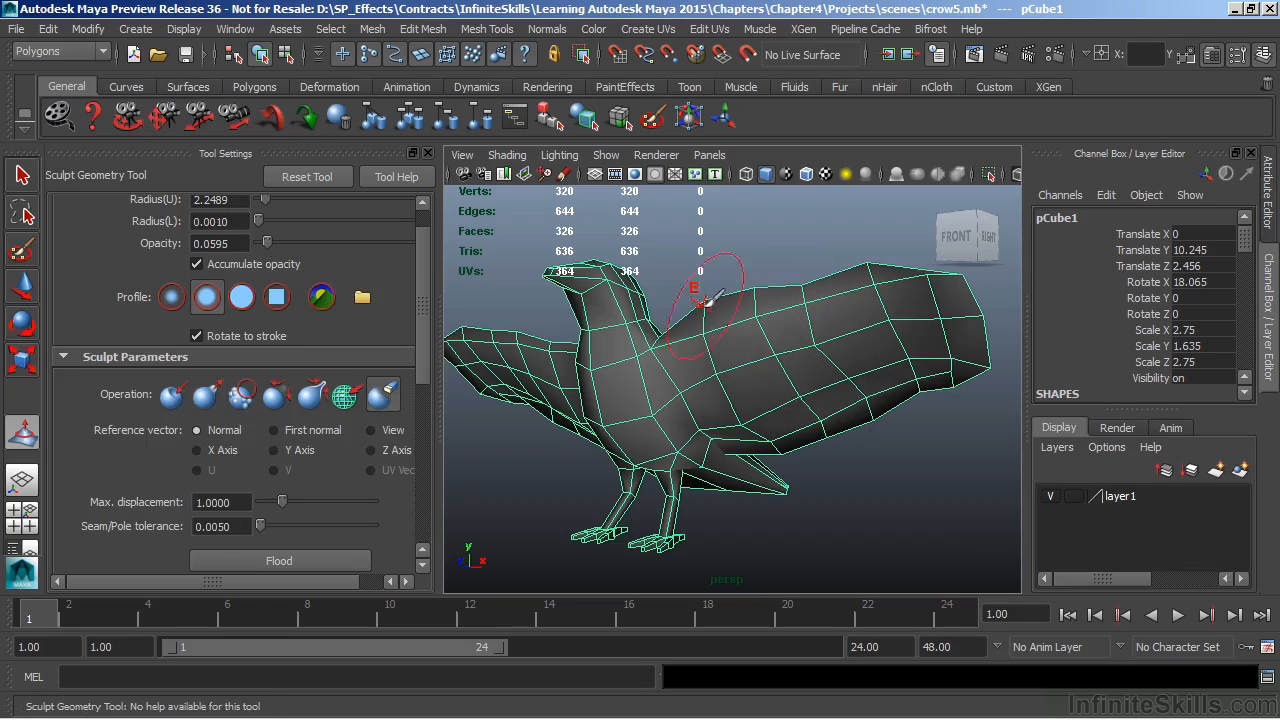
{"action": "mouse_move", "coordinate": [768, 452]}
{"action": "left_mouse_down", "text": "alt"}
{"action": "mouse_move", "coordinate": [669, 514]}
{"action": "mouse_move", "coordinate": [788, 450]}
{"action": "left_mouse_up", "text": "alt"}
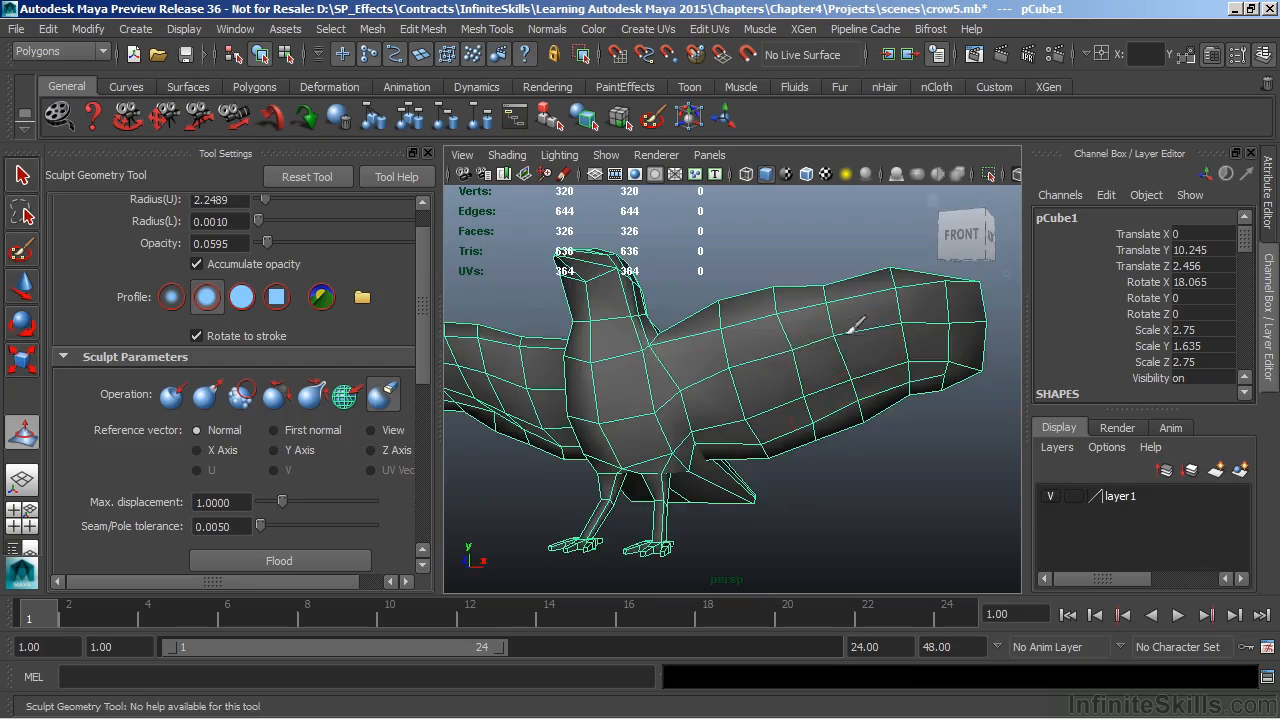